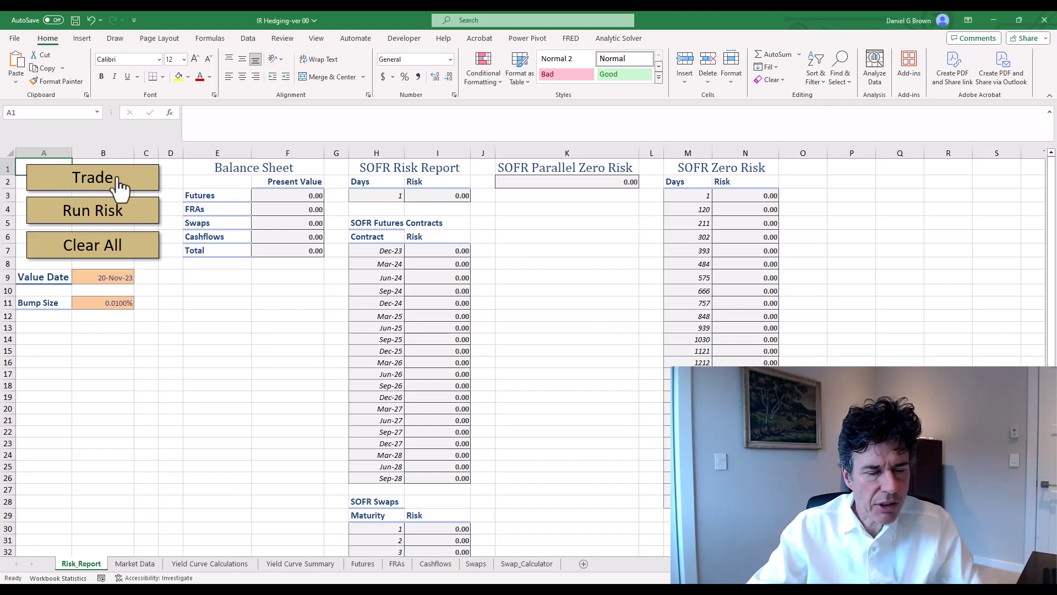
# Step: Check the Mar-24 three-month SOFR futures price on the Market Data sheet
pyautogui.click(223, 253)
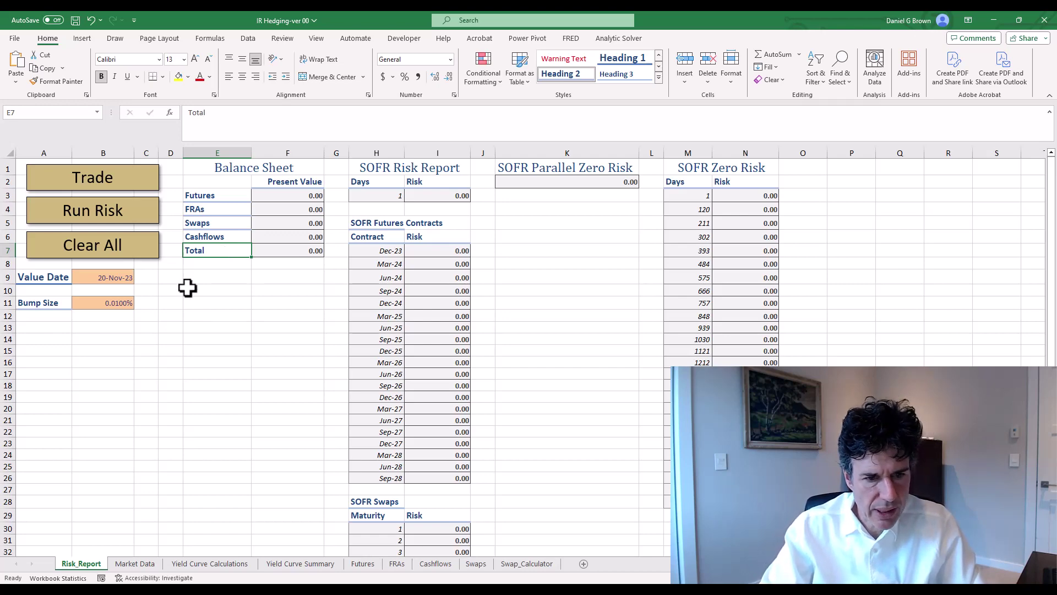
pyautogui.hotkey('ctrl', 'pagedown')
pyautogui.click(55, 205)
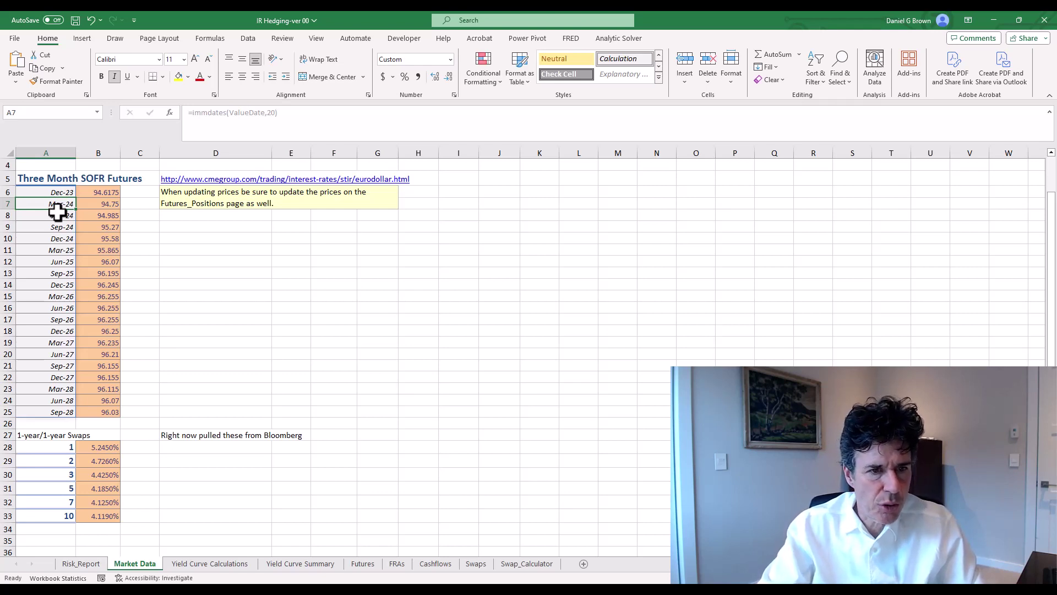
pyautogui.press('Right')
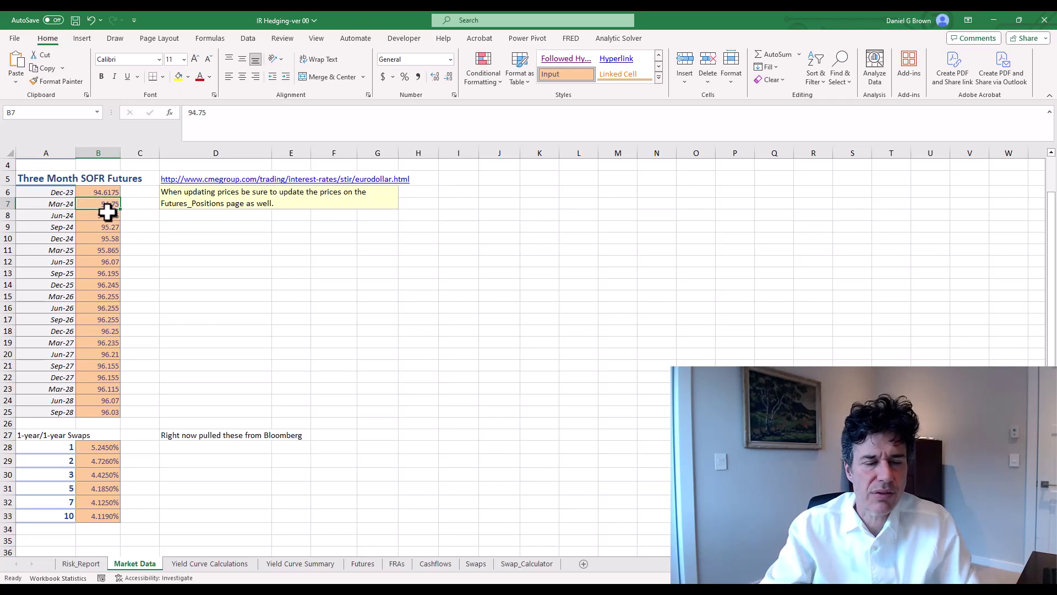
# Step: Trade a forward rate agreement from the Risk_Report sheet with 1,000,000 notional, from 20-Mar-2024 to 18-Jun-2024, at the fair rate of 5.25%
pyautogui.hotkey('ctrl', 'pageup')
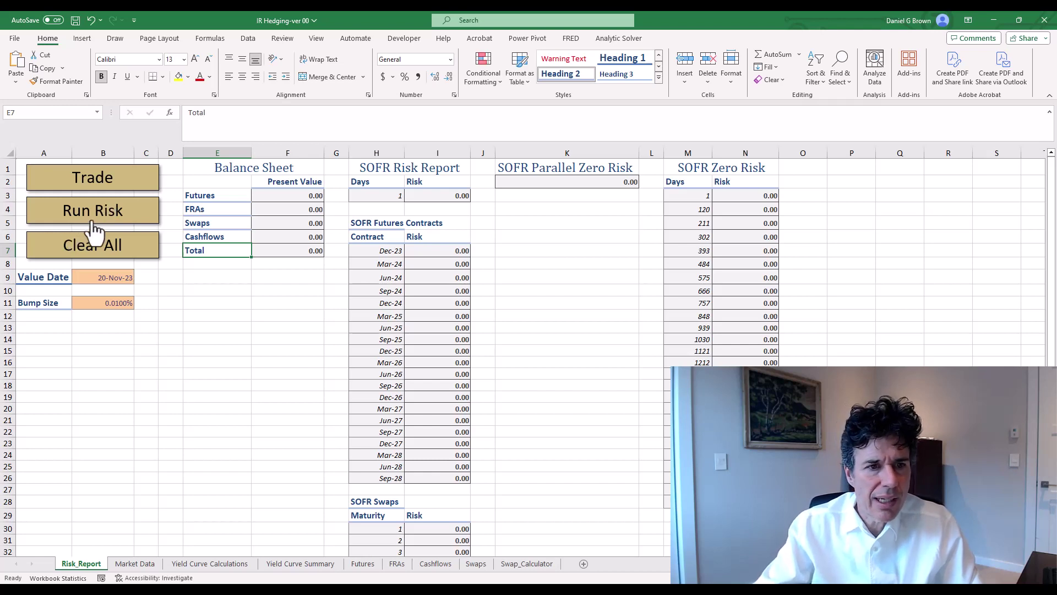
pyautogui.click(116, 186)
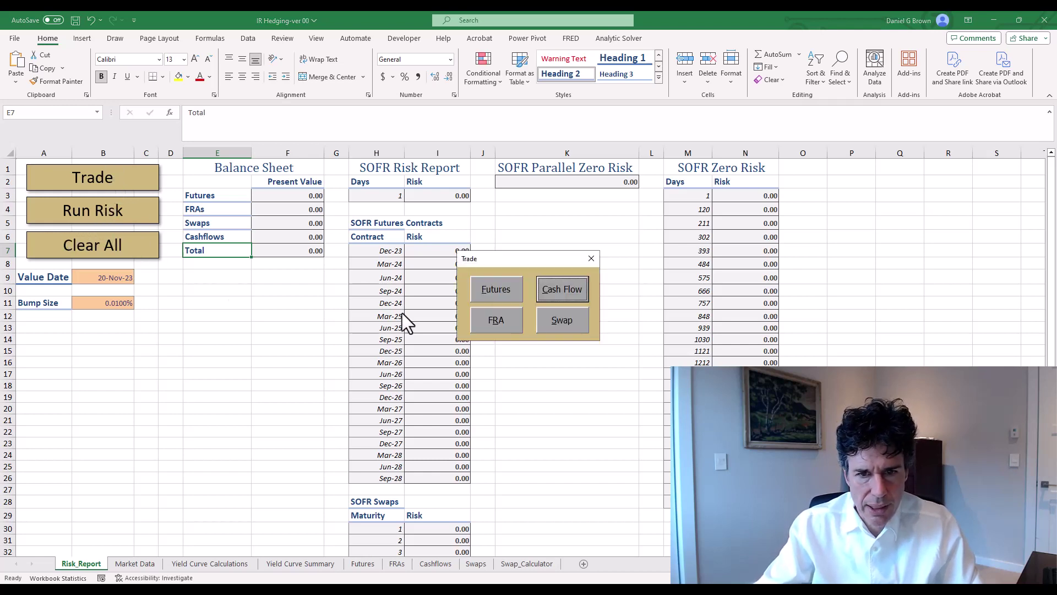
pyautogui.click(482, 321)
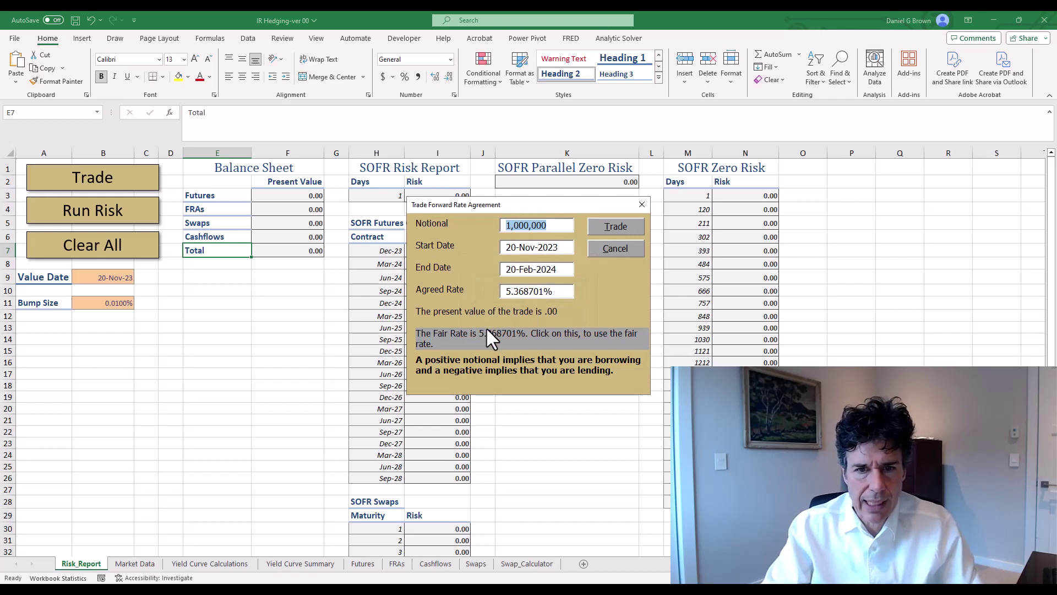
pyautogui.press('Tab')
pyautogui.write('20-Mar-2024')
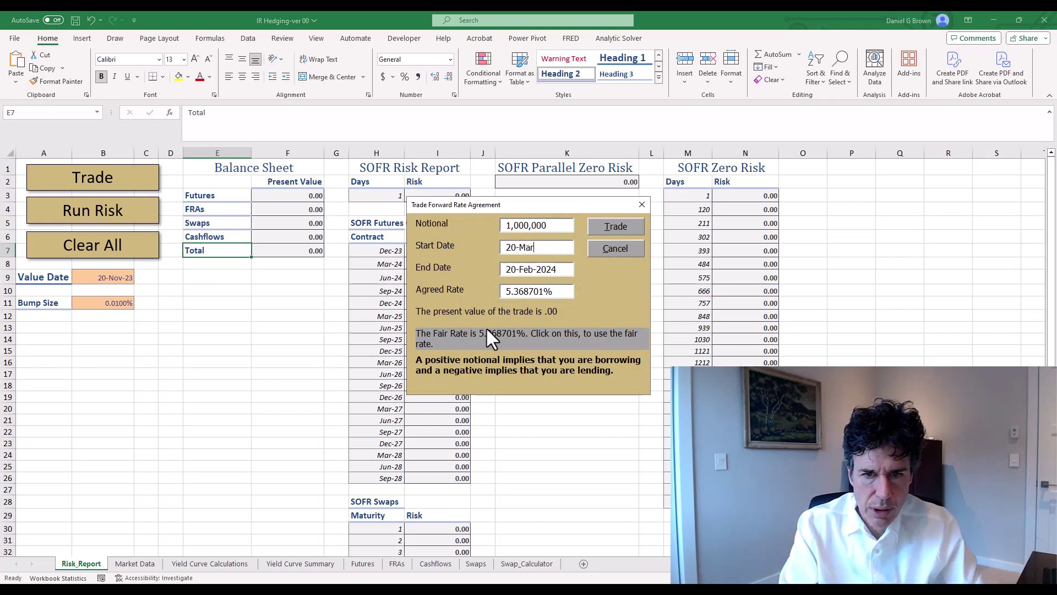
pyautogui.press('Tab')
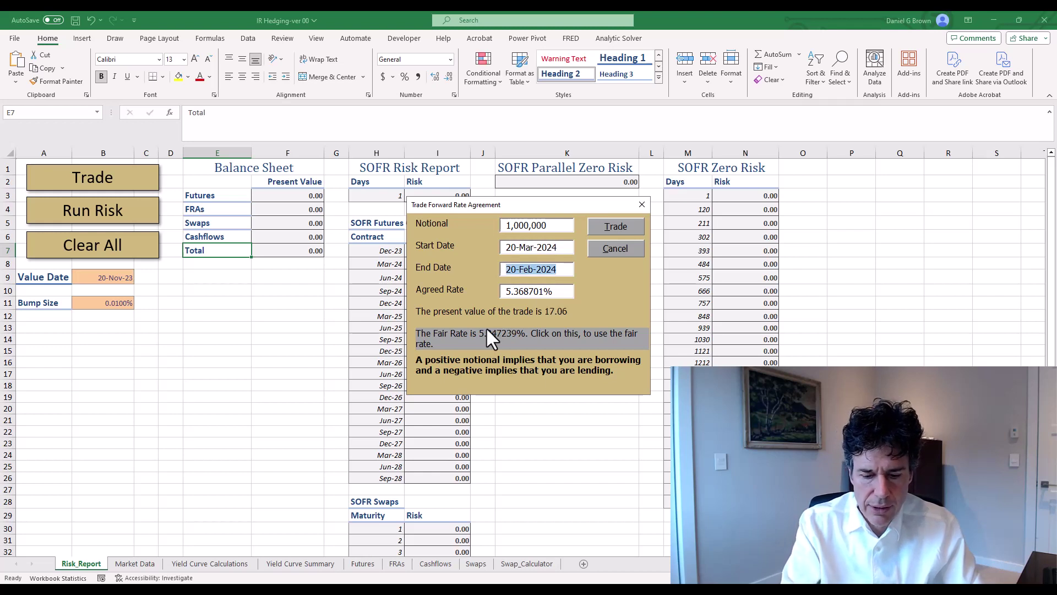
pyautogui.write('18-Jun-2024')
pyautogui.press('Tab')
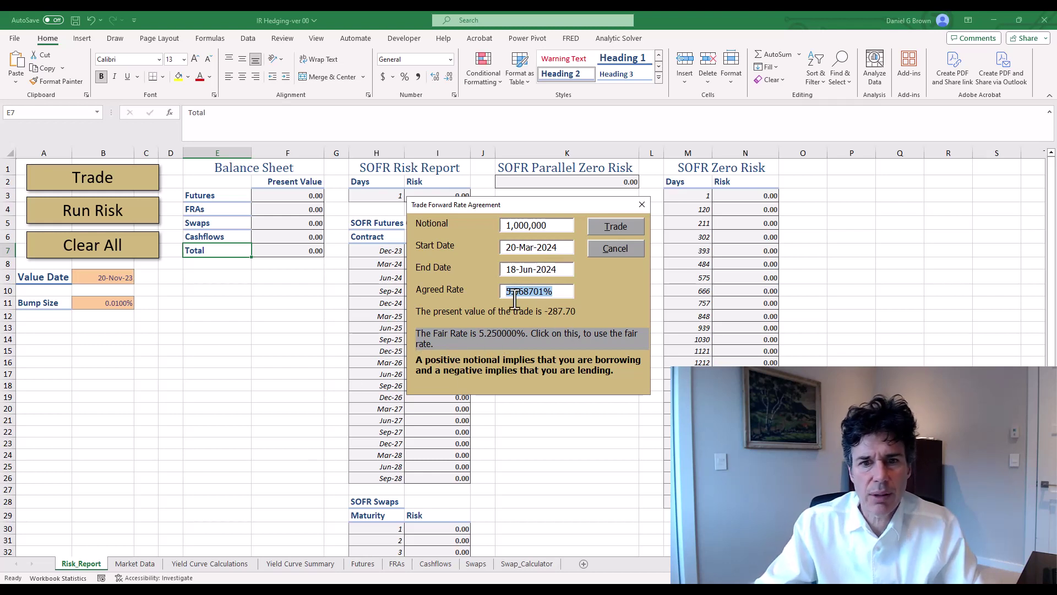
pyautogui.click(504, 335)
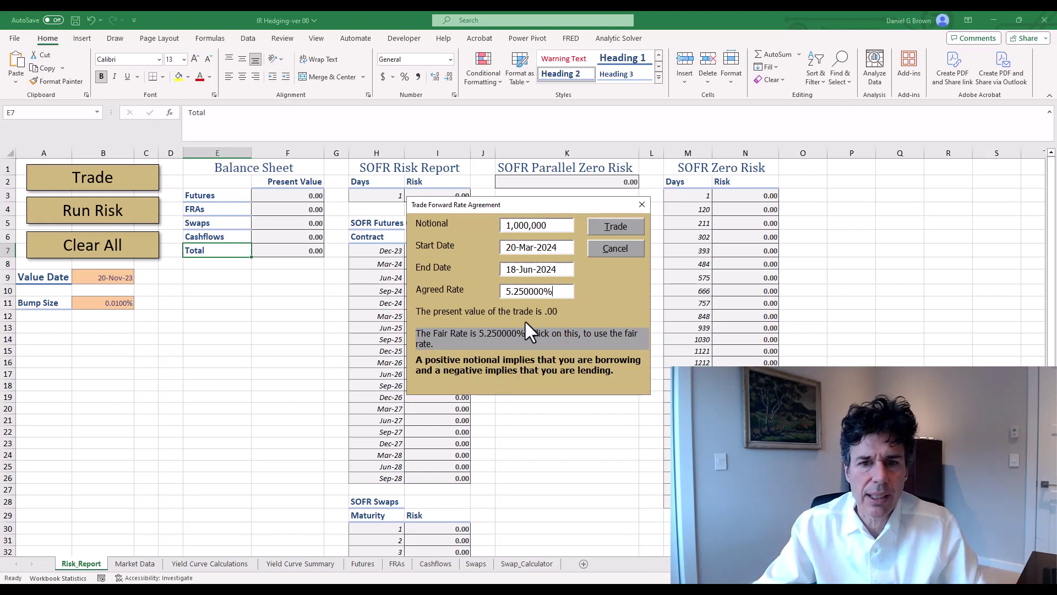
pyautogui.click(604, 228)
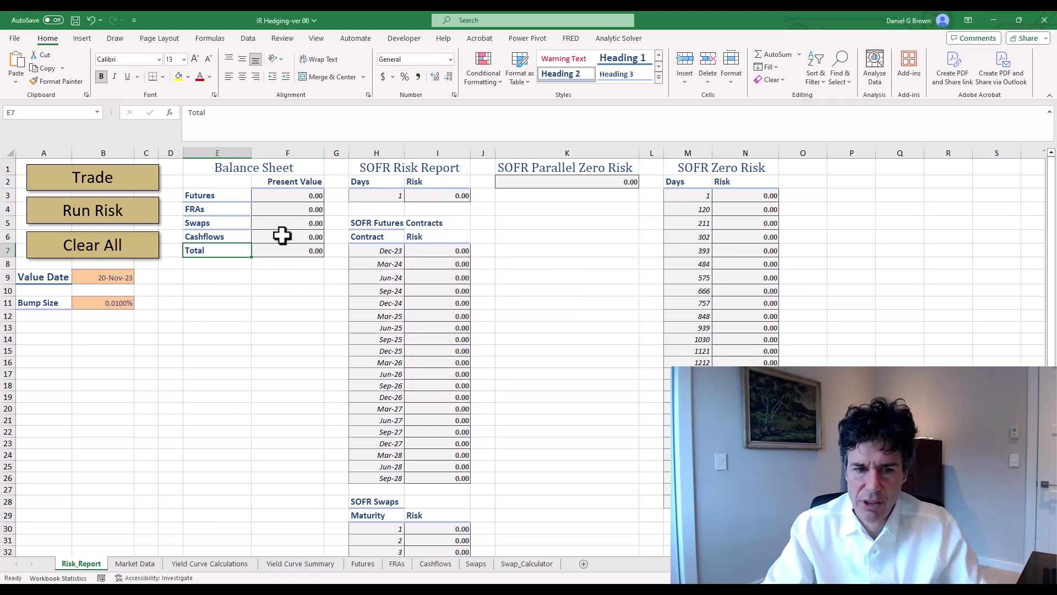
# Step: Review the new trade's notional, dates, PV formula and compounded SOFR formula on the FRAs sheet
pyautogui.hotkey('ctrl', 'pagedown')
pyautogui.hotkey('ctrl', 'pagedown')
pyautogui.hotkey('ctrl', 'pagedown')
pyautogui.hotkey('ctrl', 'pagedown')
pyautogui.hotkey('ctrl', 'pagedown')
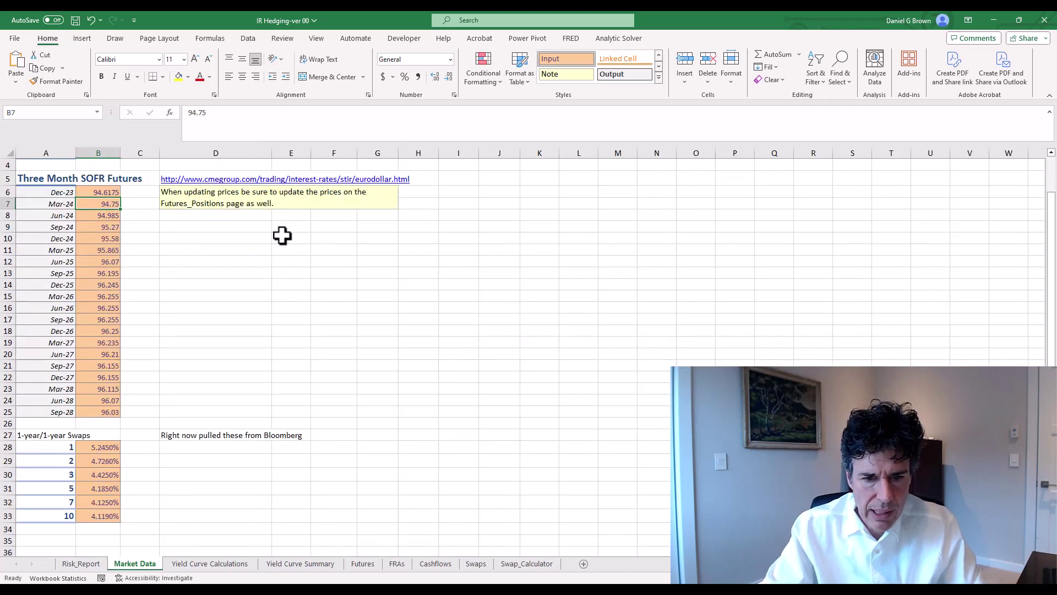
pyautogui.moveTo(71, 213); pyautogui.dragTo(534, 211)
pyautogui.click(535, 216)
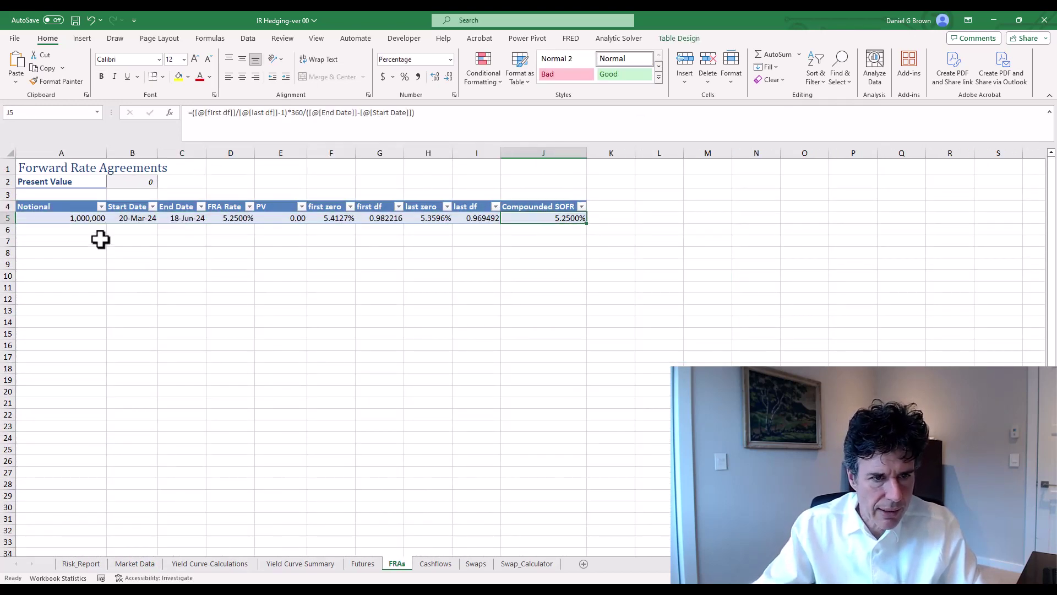
pyautogui.click(83, 218)
pyautogui.click(123, 218)
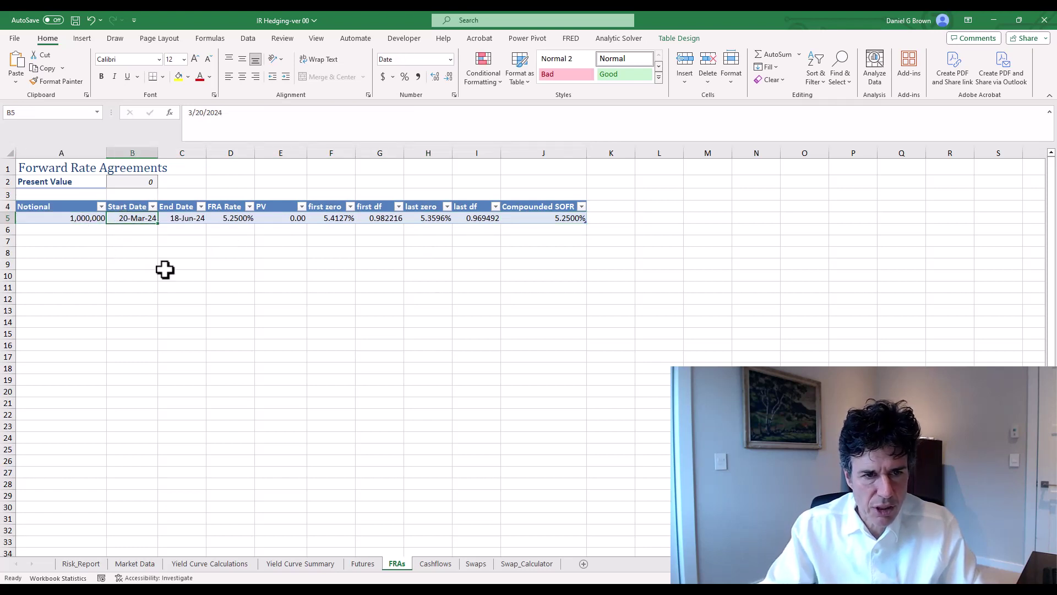
pyautogui.press('Right')
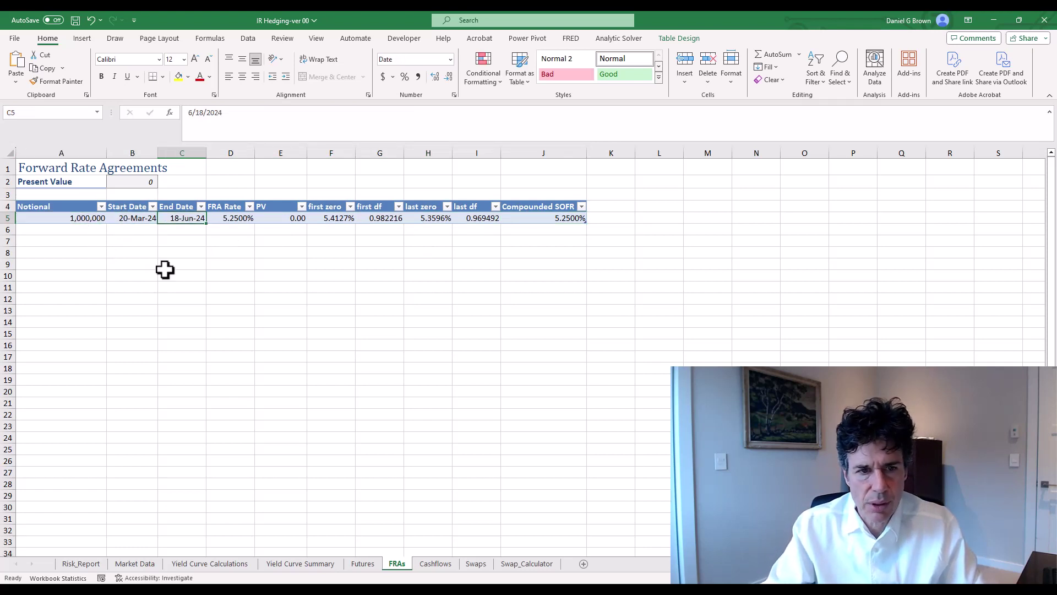
pyautogui.press('Right')
pyautogui.press('Right')
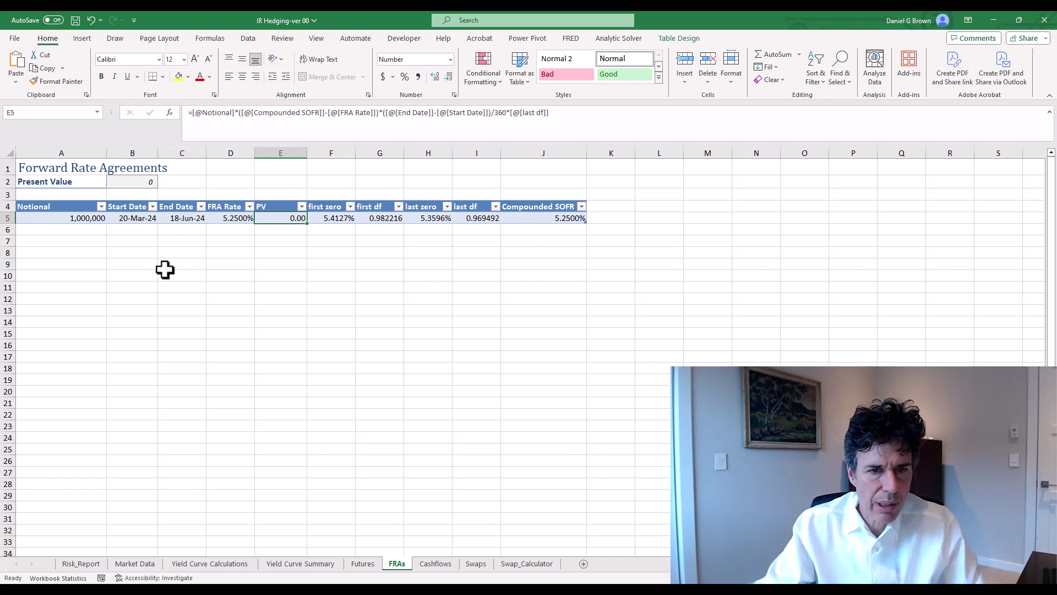
# Step: Set the trade's FRA Rate to 6% and check the effect on its PV
pyautogui.press('Left')
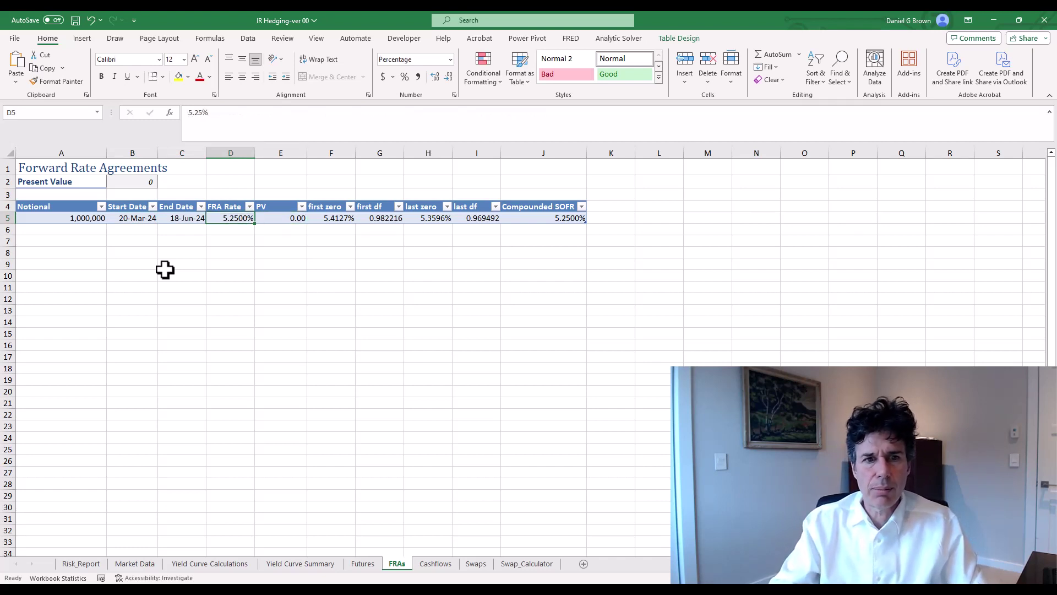
pyautogui.write('6')
pyautogui.press('Return')
pyautogui.press('Up')
pyautogui.press('Right')
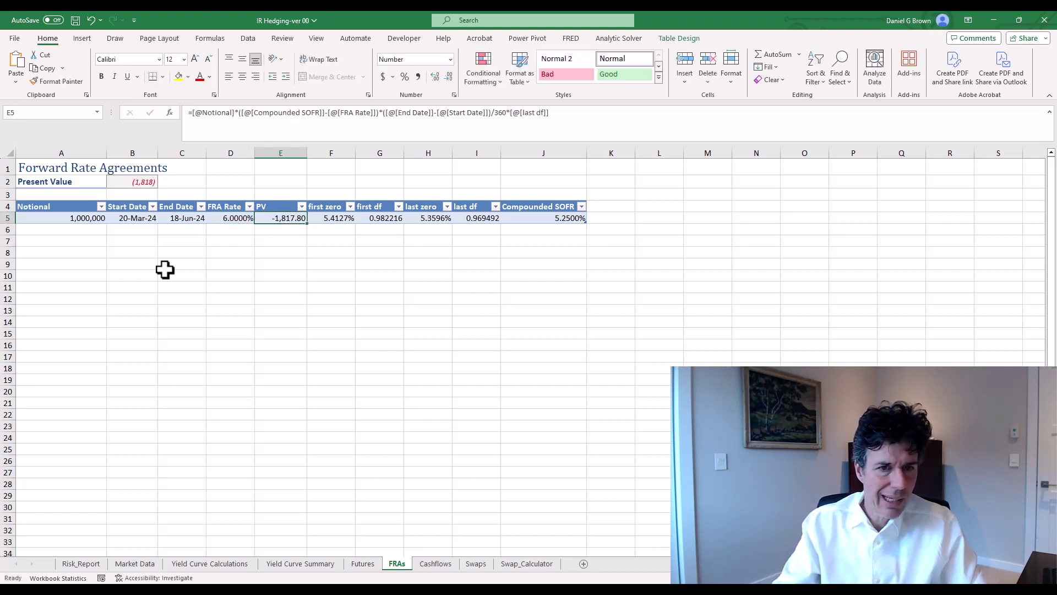
# Step: Set the trade's FRA Rate to 4% and check its PV again
pyautogui.press('Left')
pyautogui.write('4')
pyautogui.press('Return')
pyautogui.press('Up')
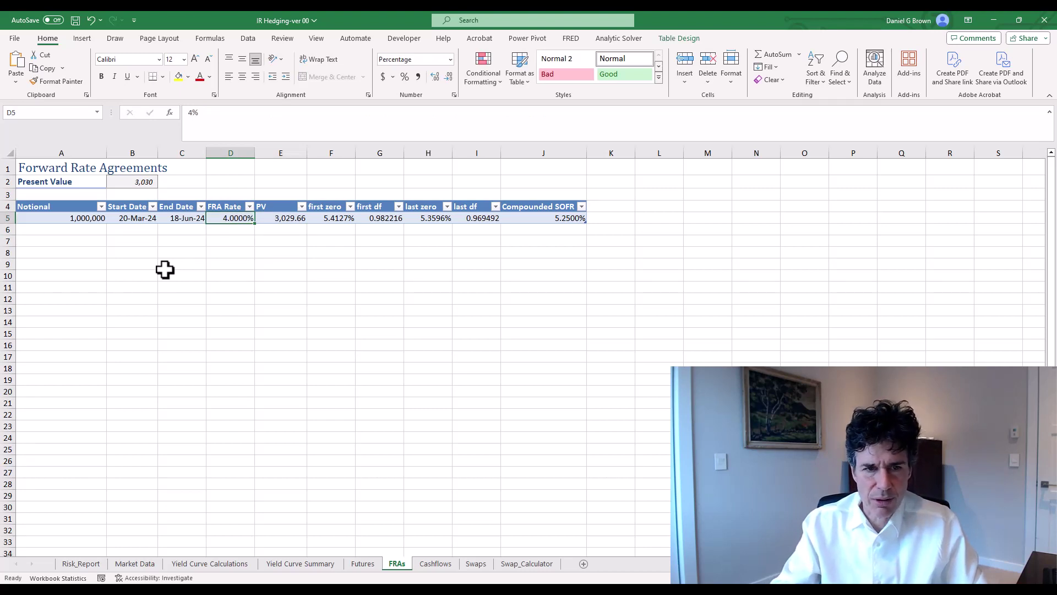
pyautogui.press('Right')
pyautogui.press('Left')
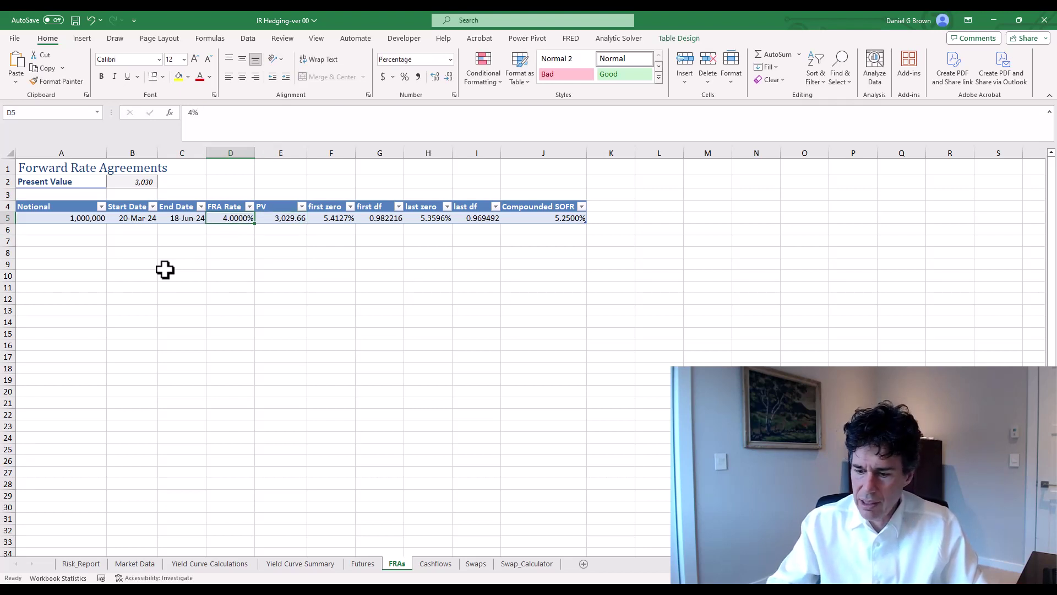
# Step: Set the trade's FRA Rate to 5.25% and check the PV and compounded SOFR formulas
pyautogui.write('5.2%')
pyautogui.press('Return')
pyautogui.press('Up')
pyautogui.press('Right')
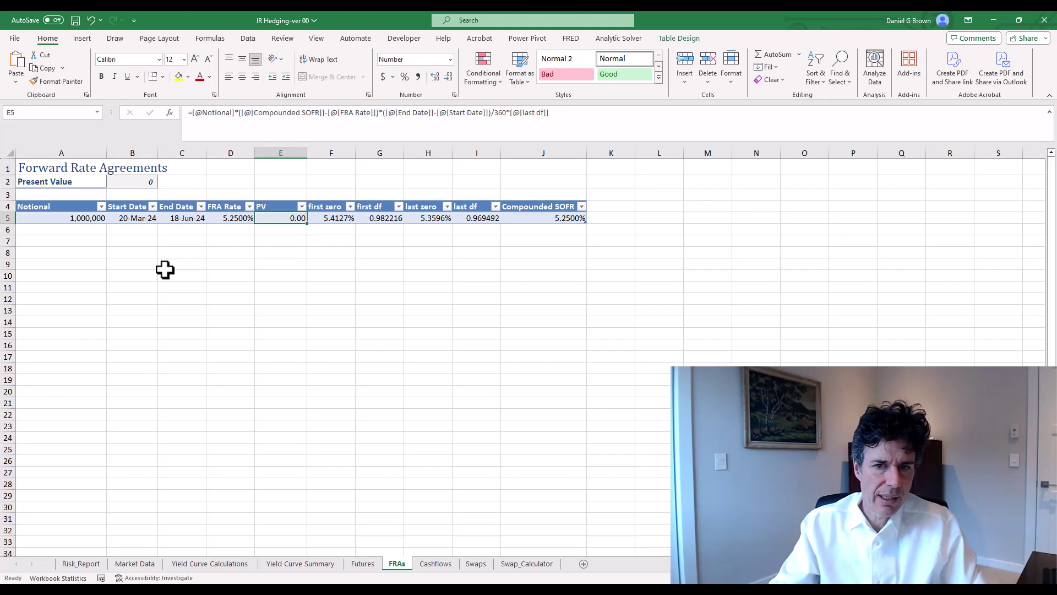
pyautogui.hotkey('ctrl', 'Right')
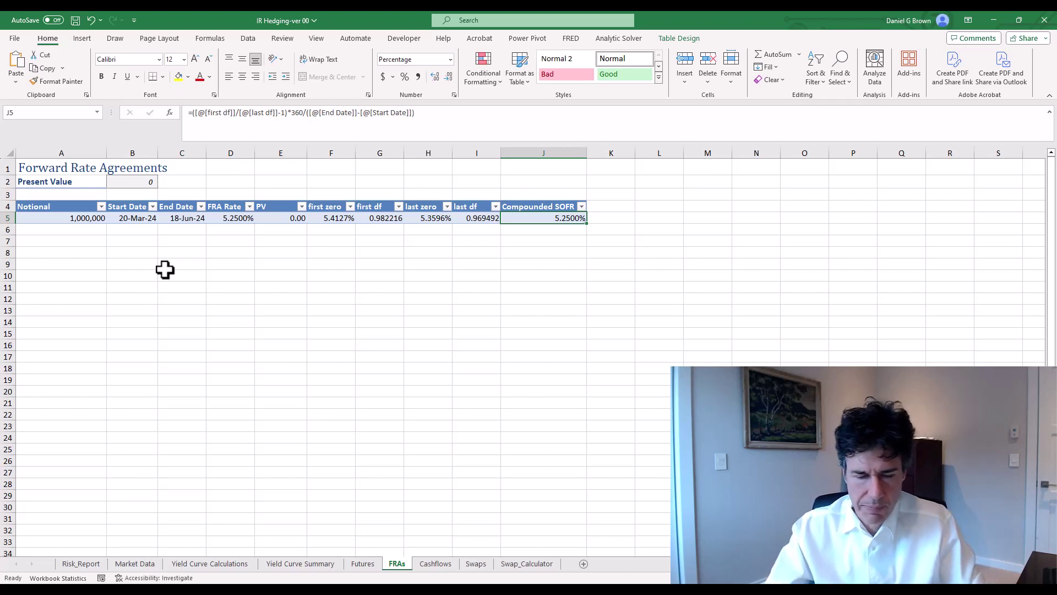
# Step: Run the risk calculation on the Risk_Report sheet and check the risk of the Mar-24 SOFR futures contract
pyautogui.hotkey('ctrl', 'pageup')
pyautogui.hotkey('ctrl', 'pageup')
pyautogui.hotkey('ctrl', 'pageup')
pyautogui.hotkey('ctrl', 'pageup')
pyautogui.hotkey('ctrl', 'pageup')
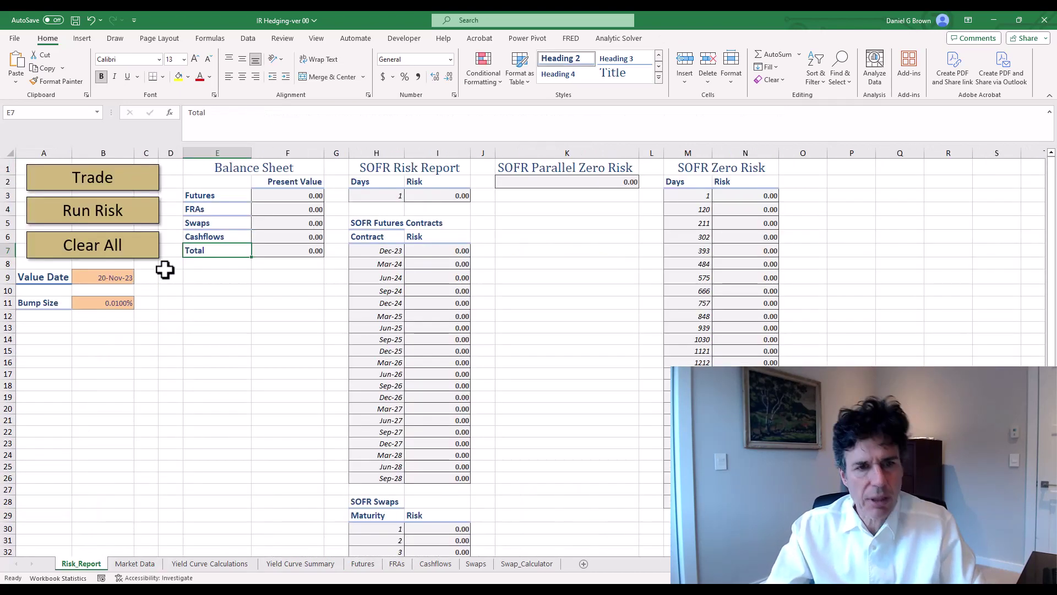
pyautogui.click(83, 220)
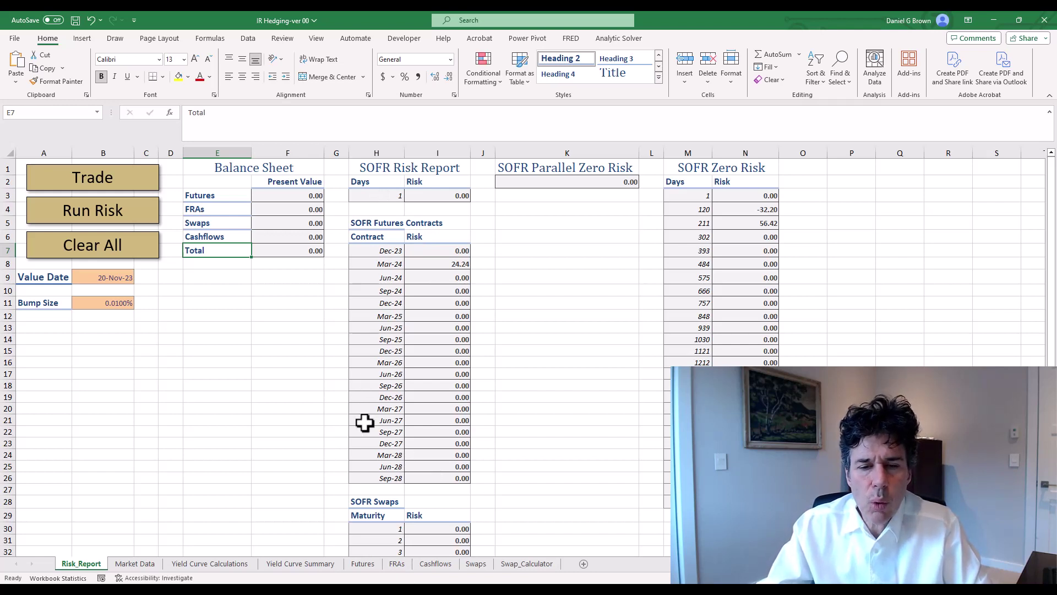
pyautogui.click(417, 265)
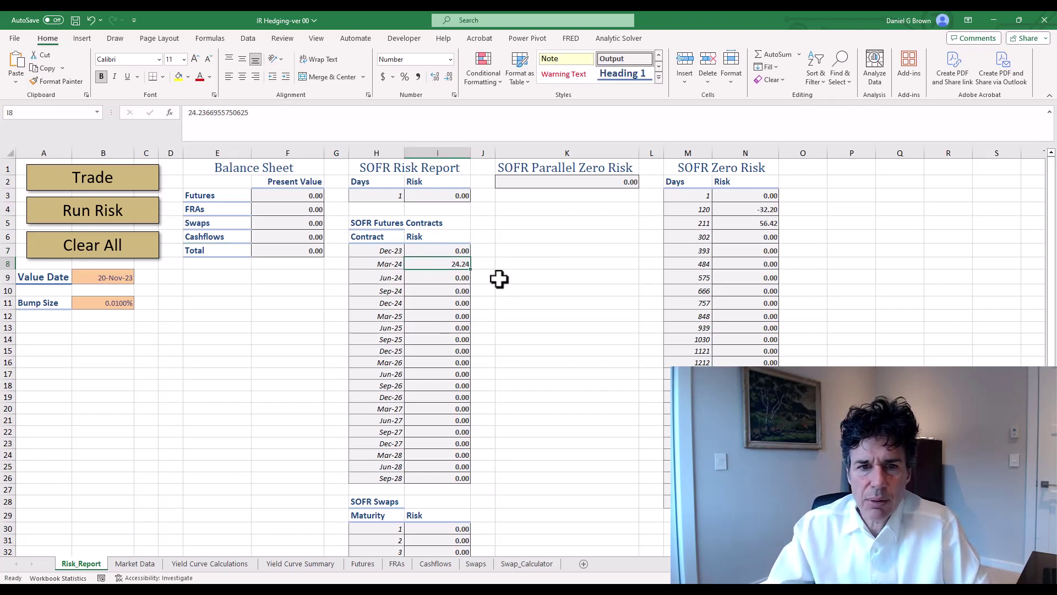
pyautogui.click(380, 267)
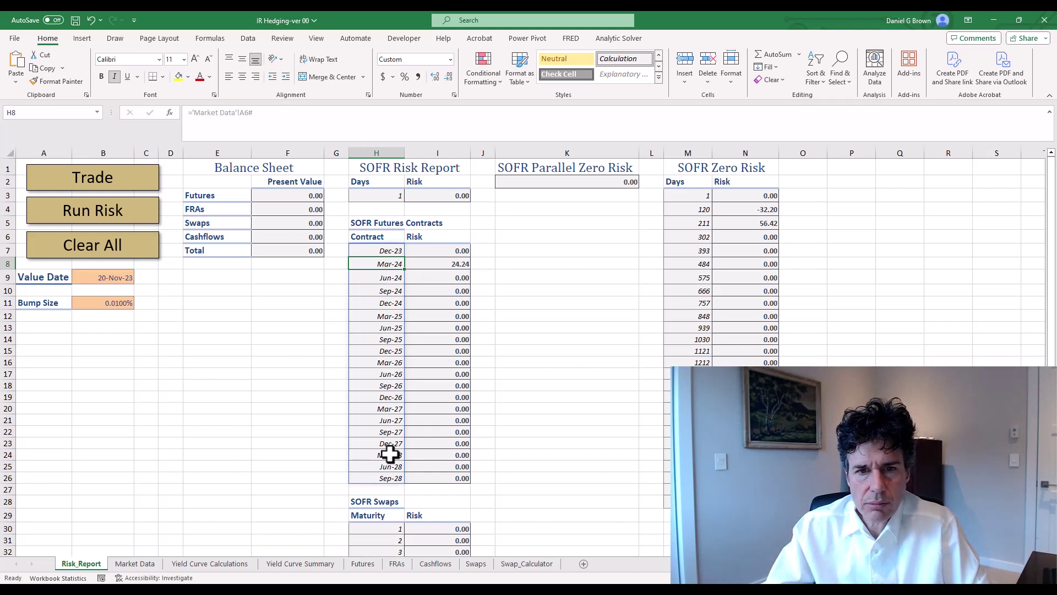
pyautogui.click(443, 264)
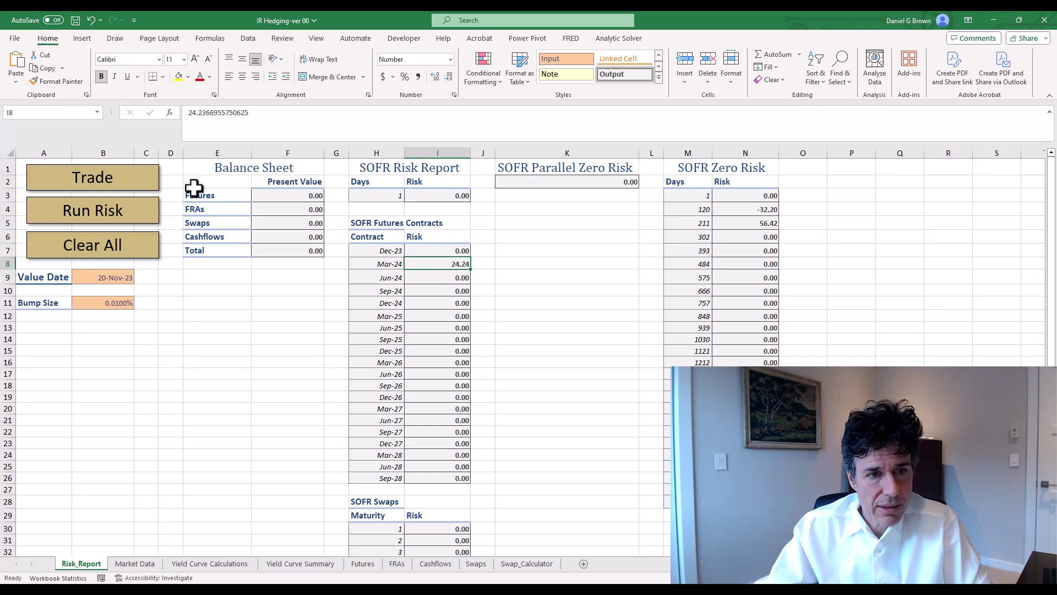
# Step: Trade 1 Mar-24 SOFR futures contract
pyautogui.click(150, 185)
pyautogui.click(495, 289)
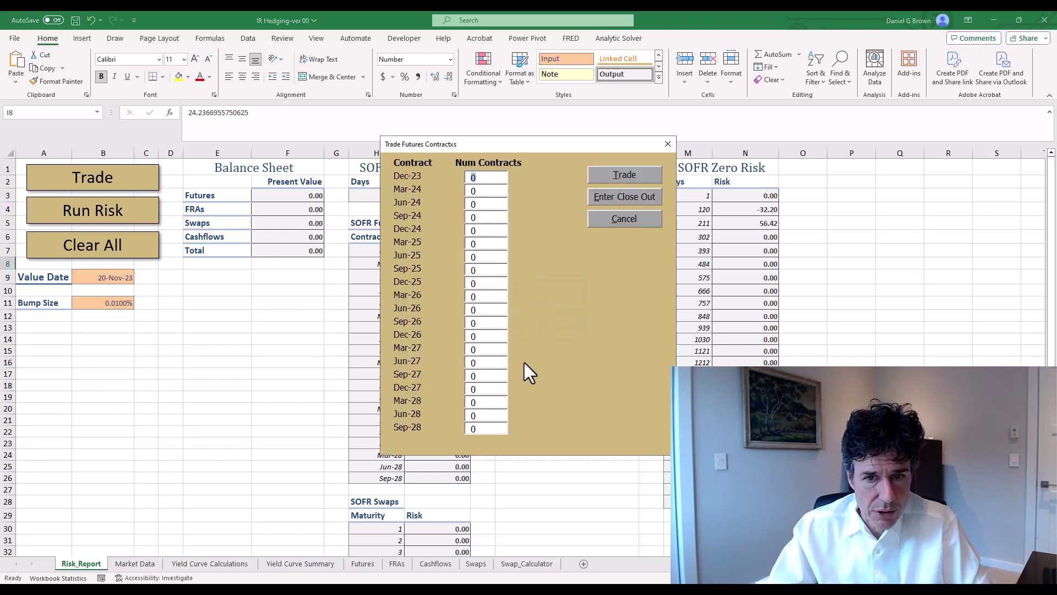
pyautogui.click(483, 191)
pyautogui.press('BackSpace')
pyautogui.write('1')
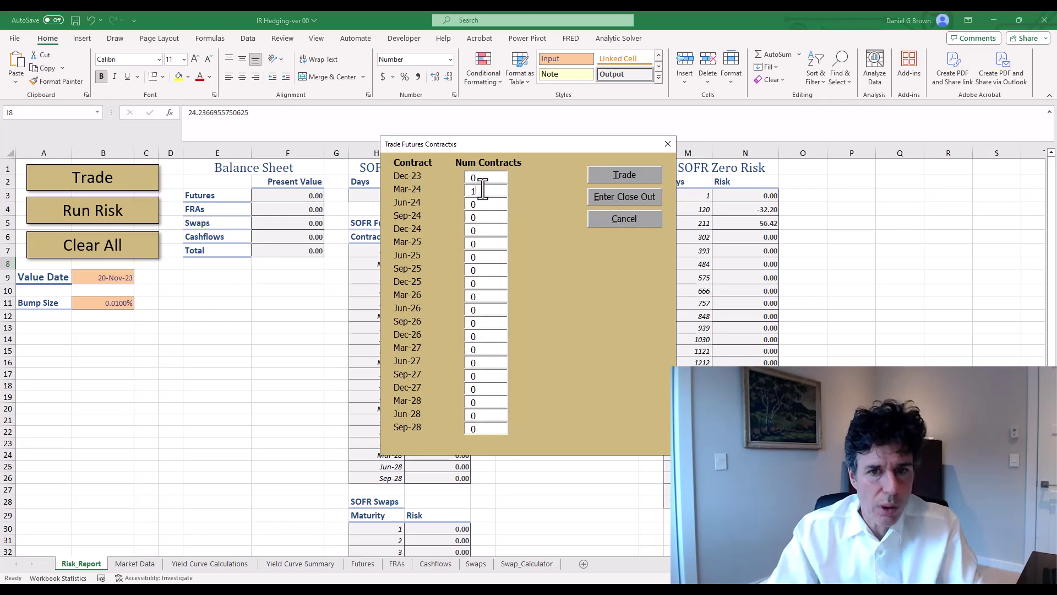
pyautogui.click(611, 175)
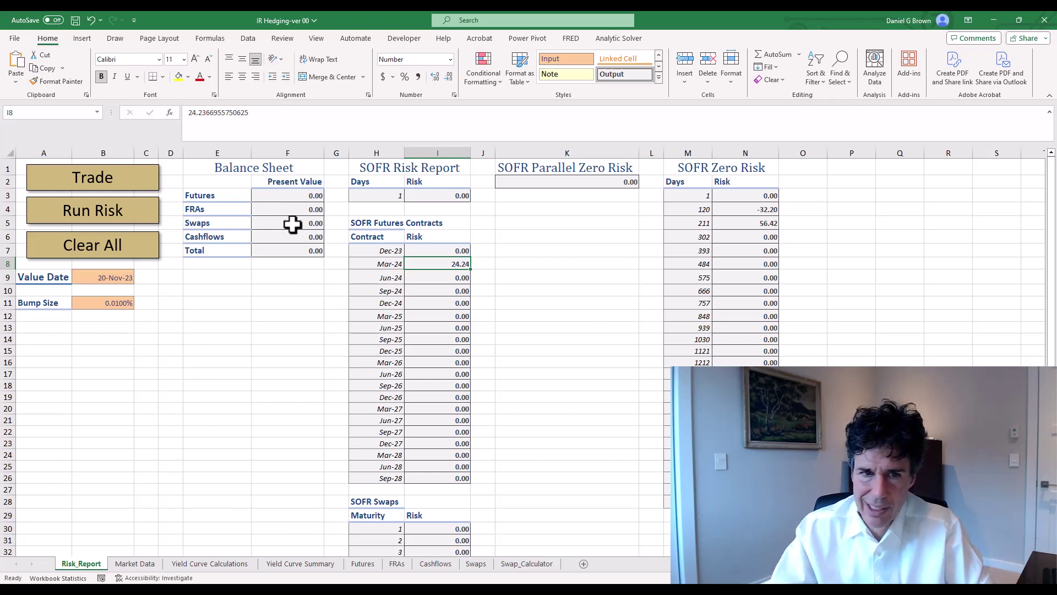
# Step: Rerun the risk calculation and check the remaining risk across the SOFR futures contracts
pyautogui.click(140, 222)
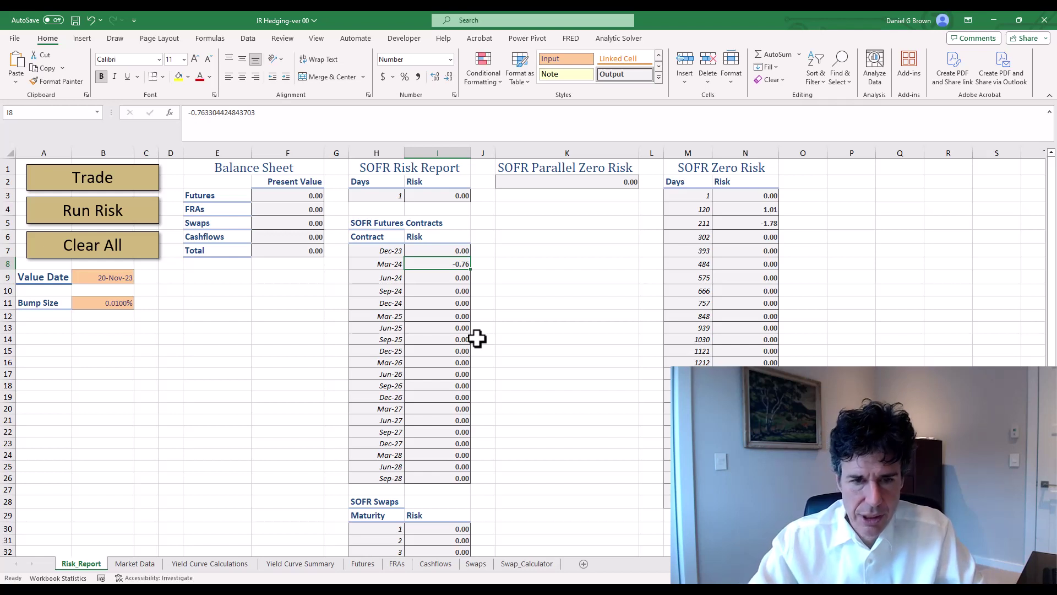
pyautogui.press('Down')
pyautogui.press('Down')
pyautogui.hotkey('ctrl', 'Down')
pyautogui.hotkey('ctrl', 'Up')
pyautogui.press('Down')
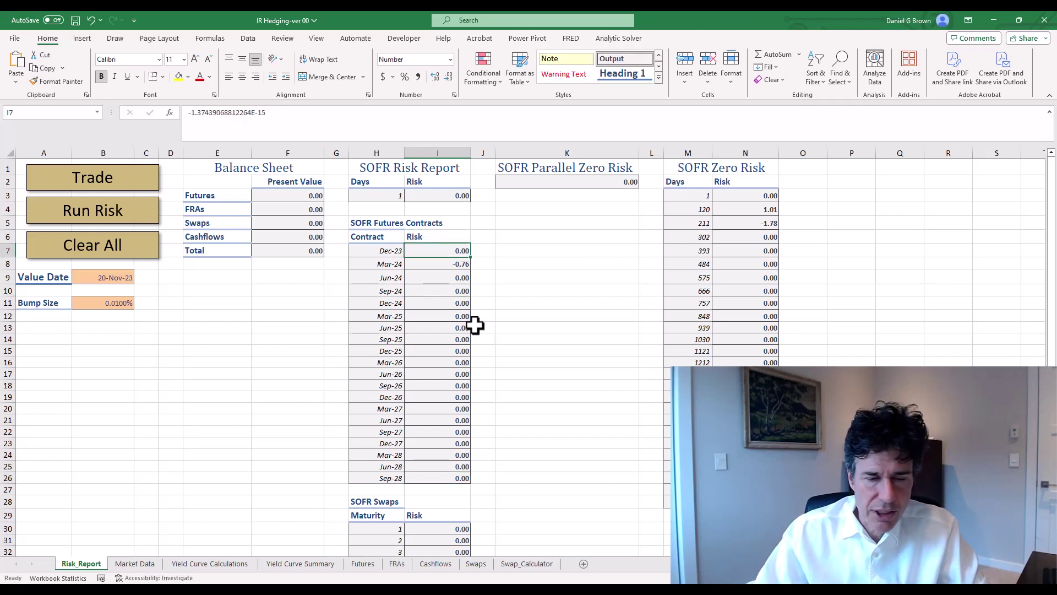
# Step: Start a new forward rate agreement trade with a notional of -1,000,000
pyautogui.click(113, 178)
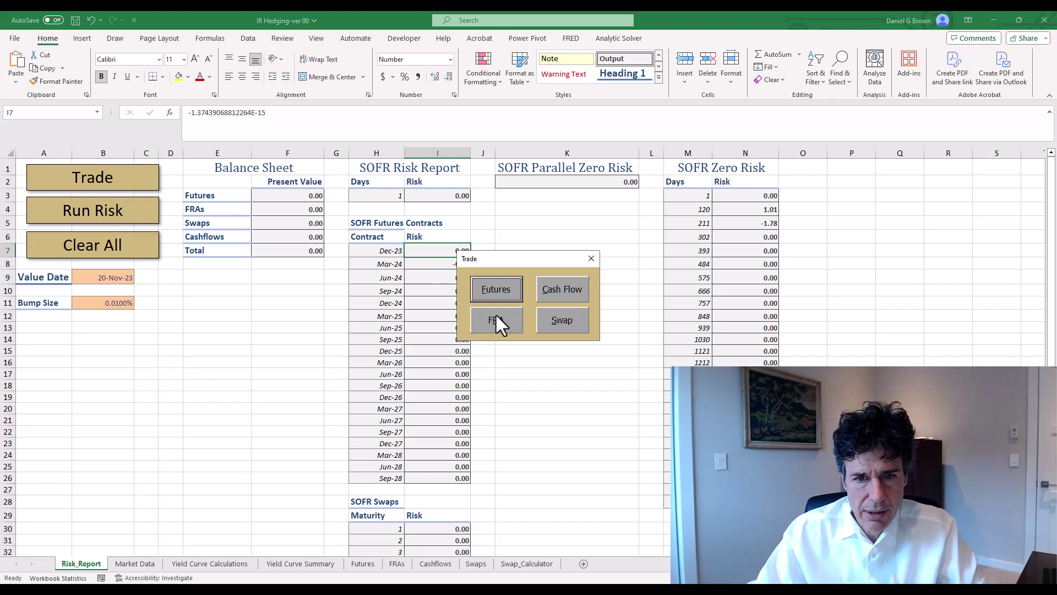
pyautogui.click(495, 314)
pyautogui.doubleClick(508, 226)
pyautogui.click(507, 226)
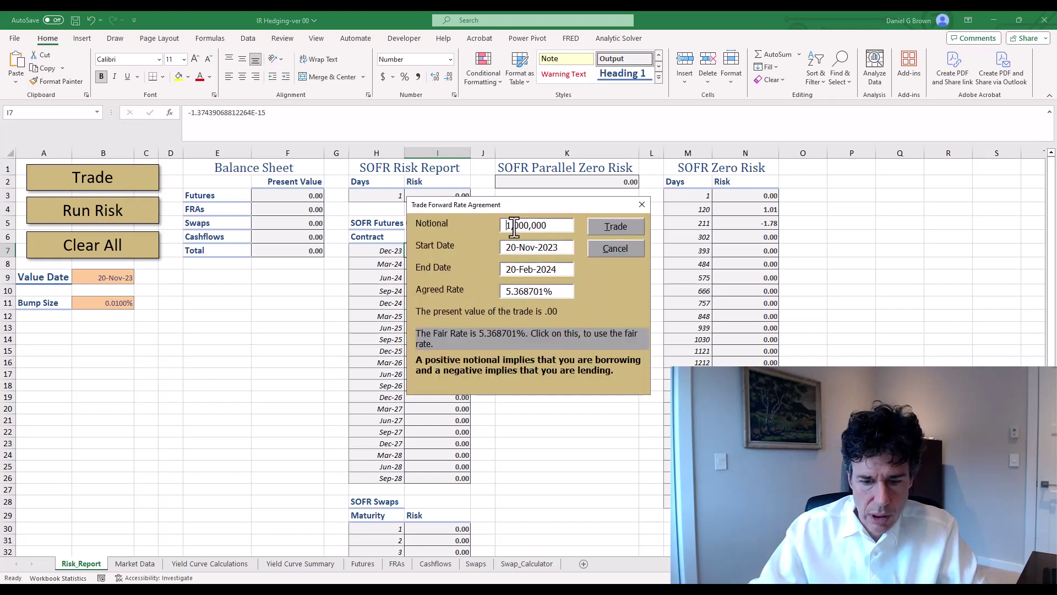
pyautogui.write('-')
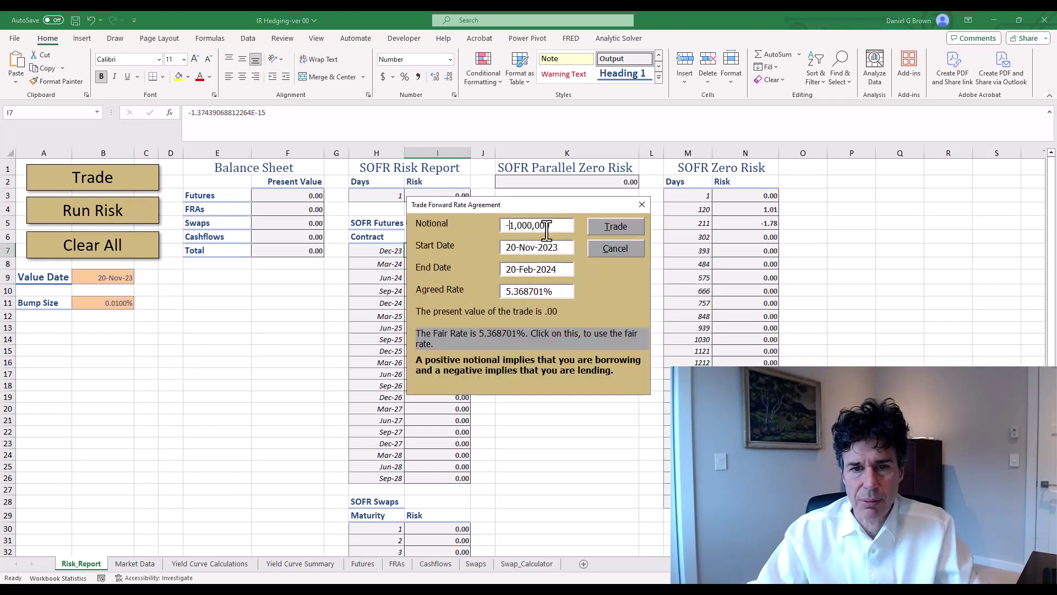
# Step: Set the FRA's dates to 20-Mar-2024 and 18-Jun-2024 and trade it at the fair rate of 5.25%
pyautogui.doubleClick(543, 246)
pyautogui.write('20-Mar-2024')
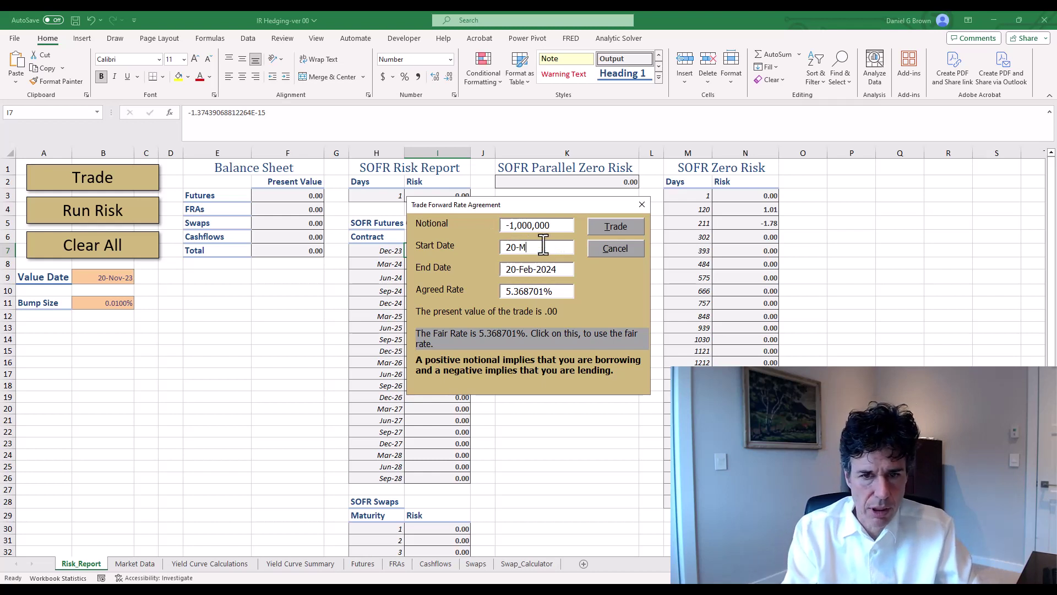
pyautogui.press('Tab')
pyautogui.write('18-jun-')
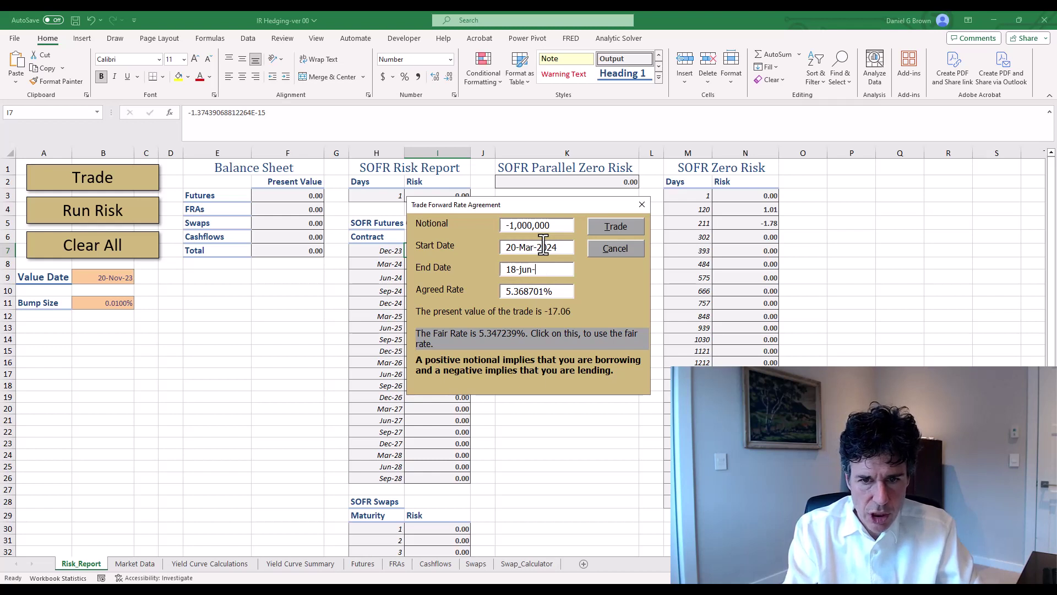
pyautogui.write('2024')
pyautogui.press('Tab')
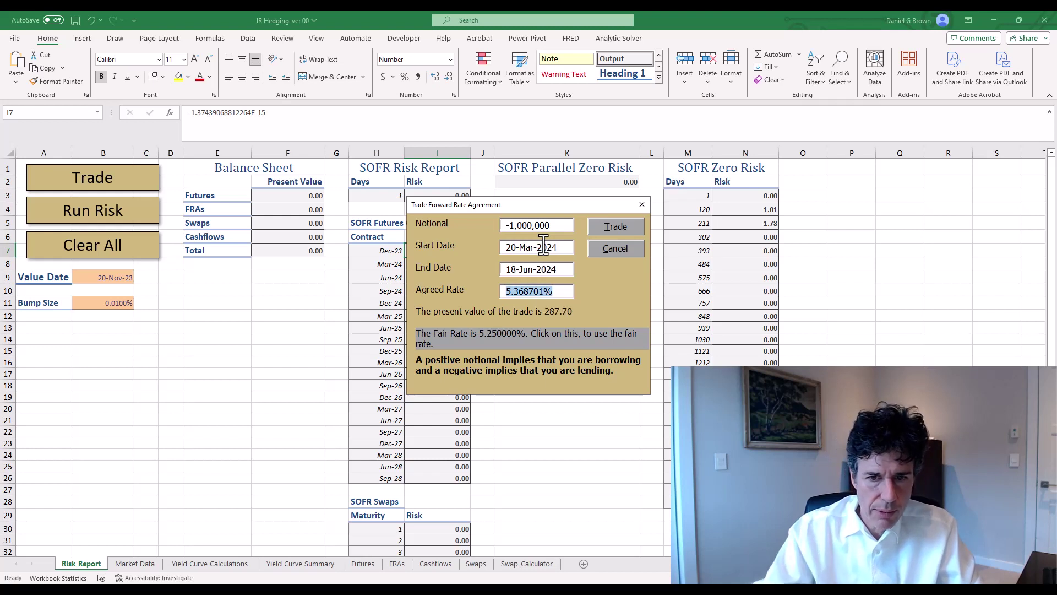
pyautogui.click(532, 337)
pyautogui.click(616, 226)
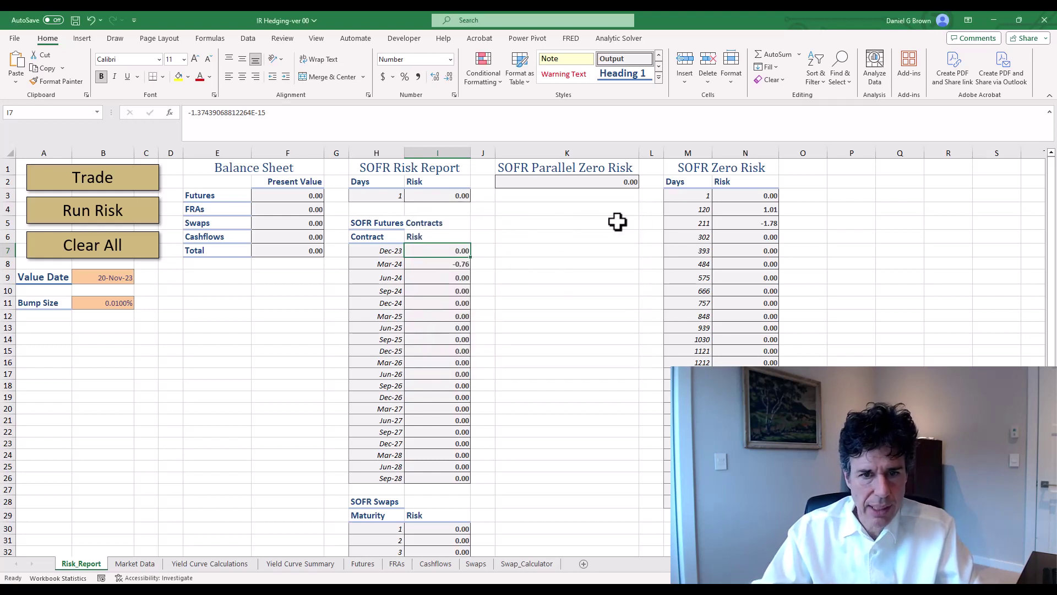
# Step: Run the risk calculation and hedge the lending FRA's Mar-24 risk by trading -1 Mar-24 SOFR futures contract
pyautogui.click(105, 209)
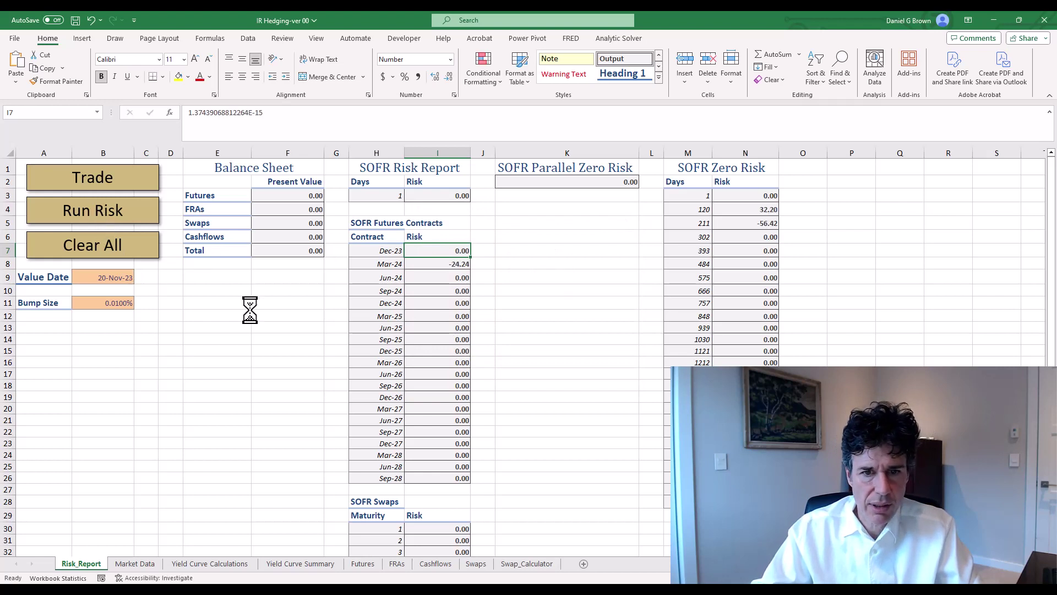
pyautogui.click(448, 267)
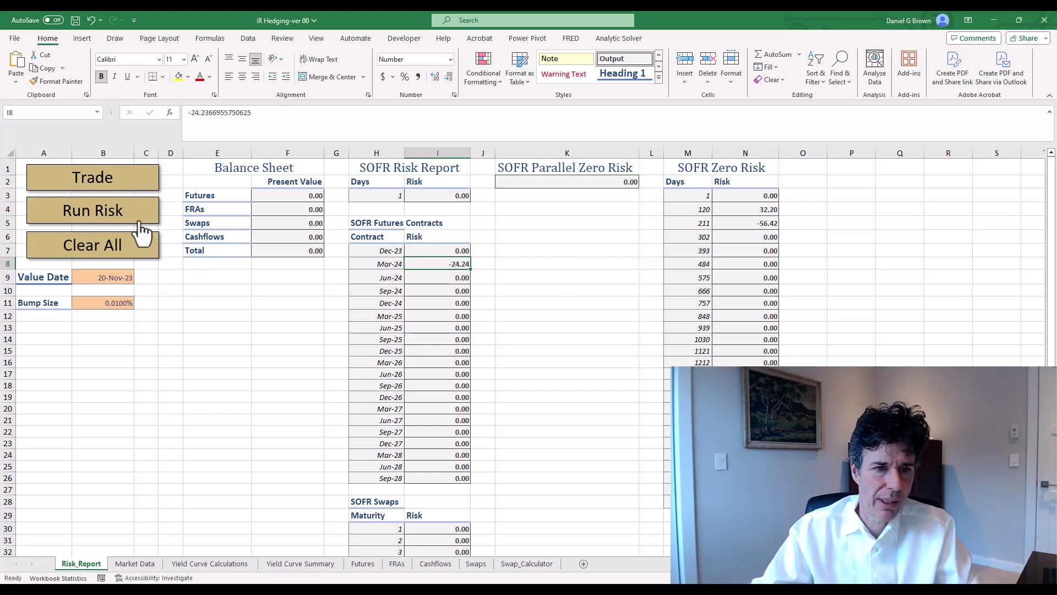
pyautogui.click(130, 180)
pyautogui.click(487, 290)
pyautogui.click(486, 190)
pyautogui.press('BackSpace')
pyautogui.write('1')
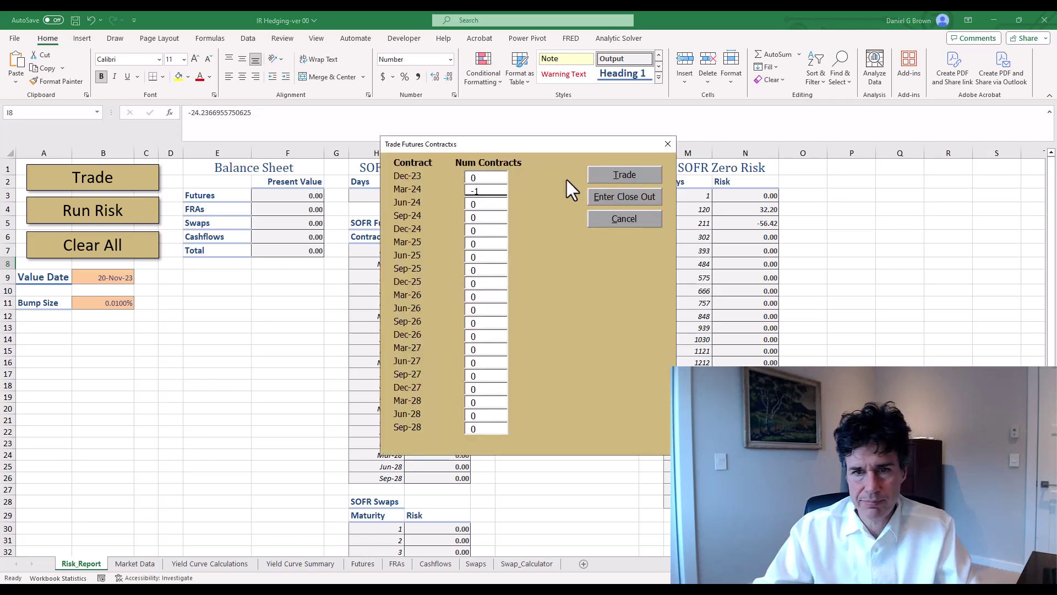
pyautogui.click(613, 177)
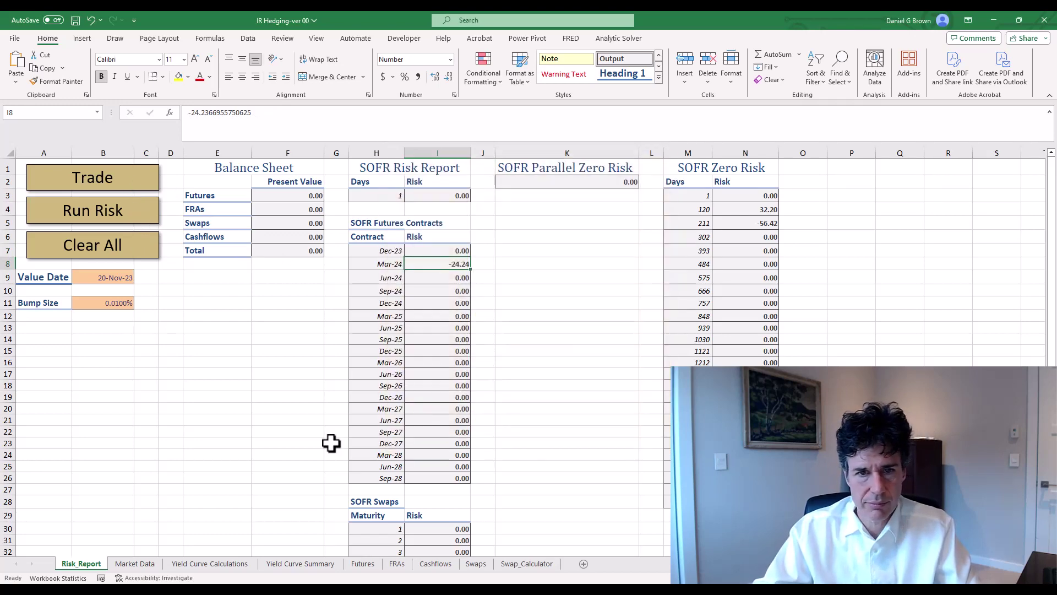
# Step: Rerun the risk calculation for the position hedged with -1 contract, and again with all trades cleared
pyautogui.click(116, 211)
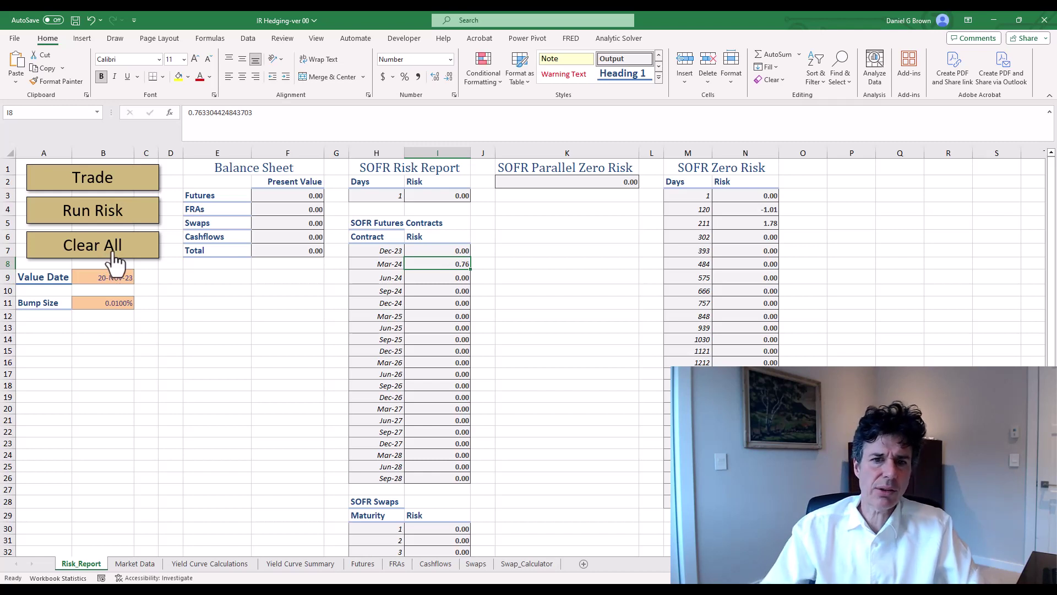
pyautogui.click(93, 212)
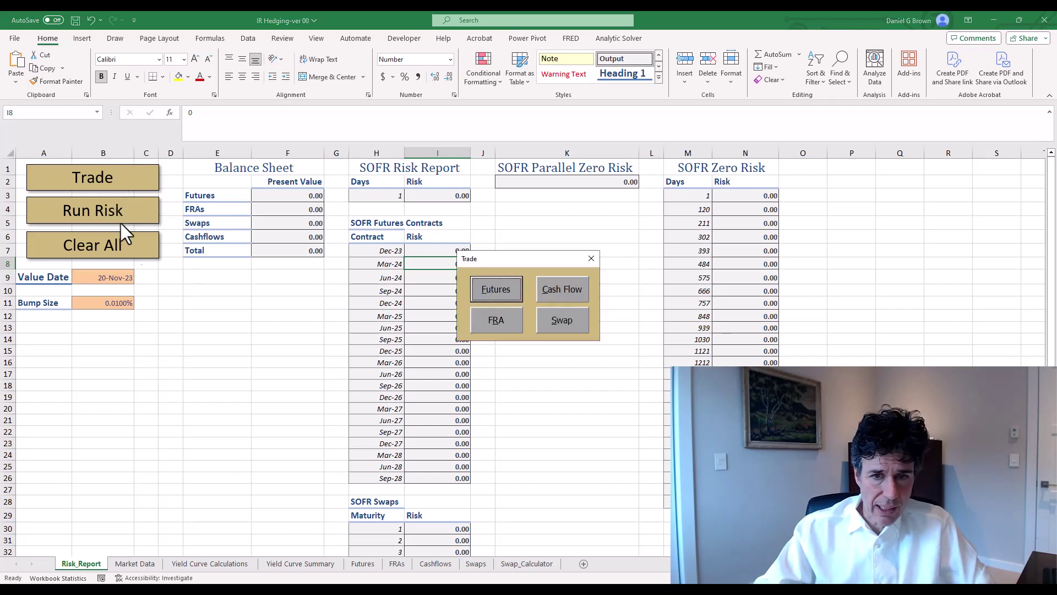
# Step: Start a new forward rate agreement trade with a notional of 5,000,000
pyautogui.click(497, 318)
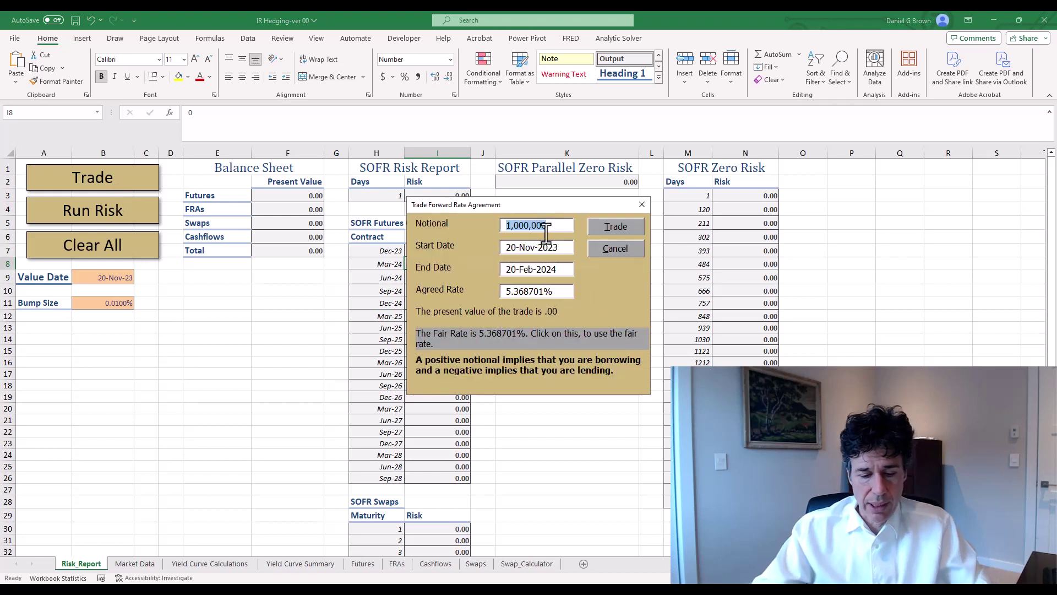
pyautogui.click(546, 230)
pyautogui.hotkey('shift', 'Right')
pyautogui.write('5')
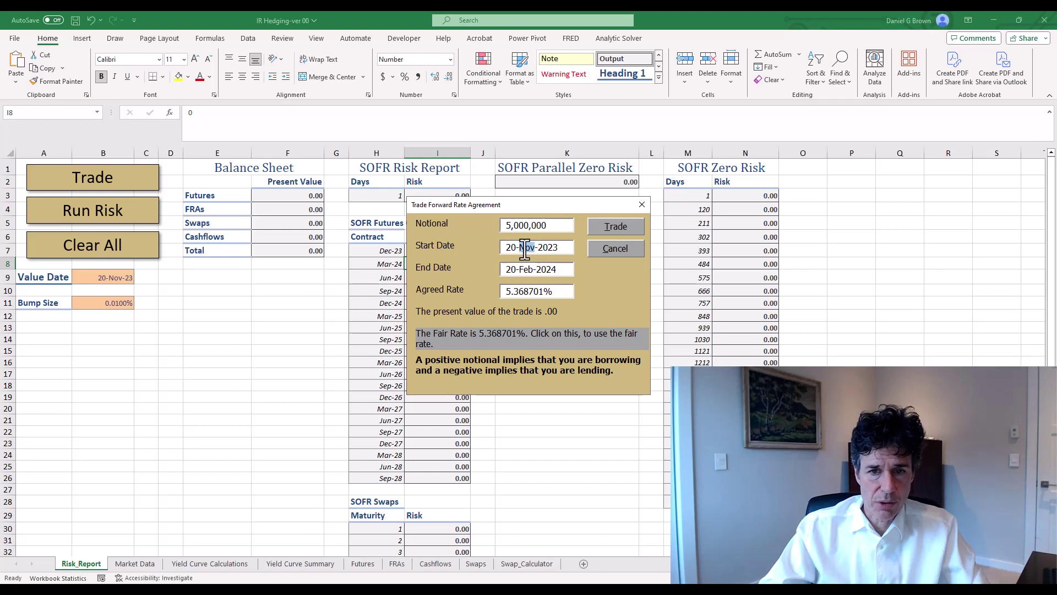
# Step: Set the 5,000,000 FRA to run from 20-Mar-2024 to 18-Jun-2024 and trade it at the fair rate of 5.25%
pyautogui.hotkey('shift', 'End')
pyautogui.write('20-Mar-24')
pyautogui.press('Tab')
pyautogui.write('18-Jn')
pyautogui.press('BackSpace')
pyautogui.write('un-24')
pyautogui.press('Tab')
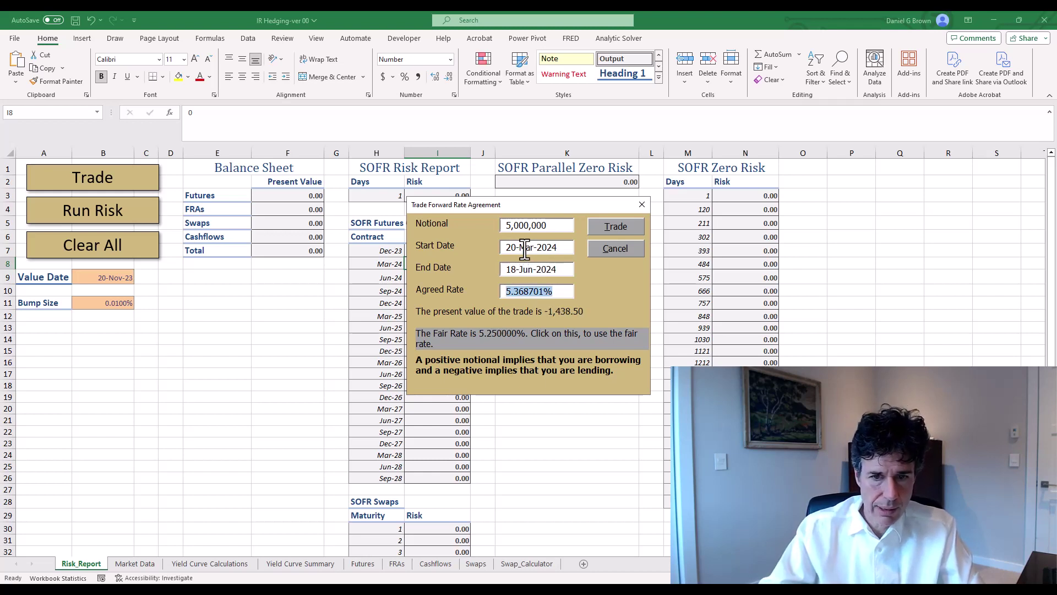
pyautogui.click(511, 339)
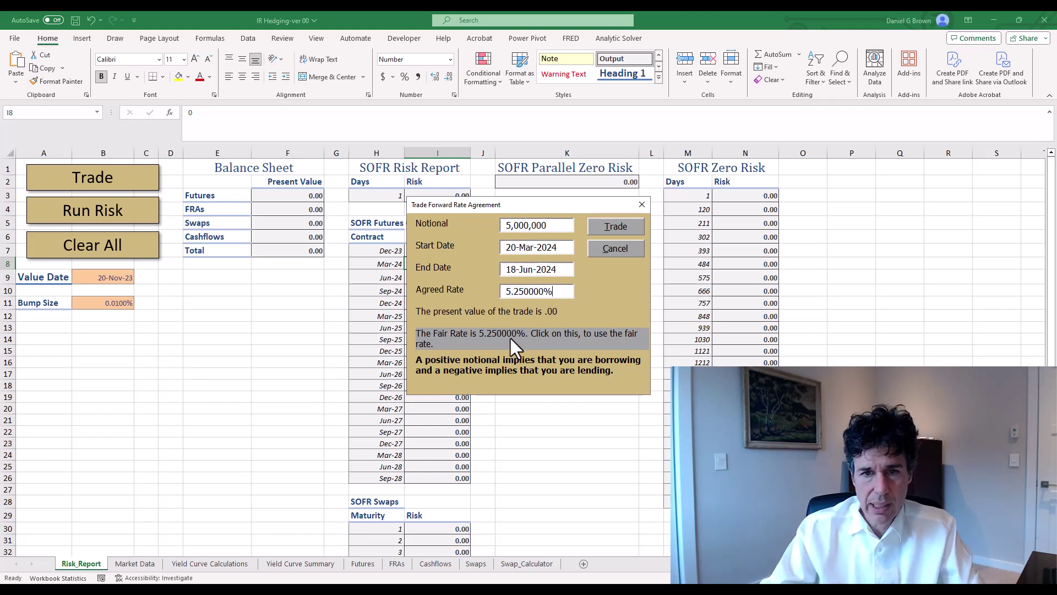
pyautogui.click(597, 221)
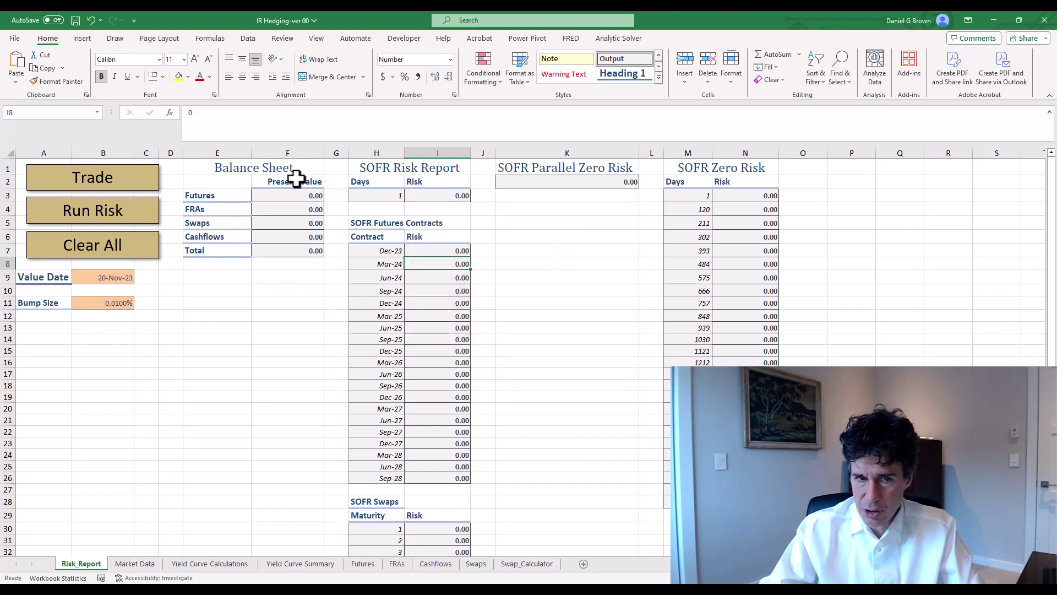
# Step: Run the risk calculation and hedge the borrowing FRA's Mar-24 risk by trading 5 Mar-24 SOFR futures contracts
pyautogui.click(71, 209)
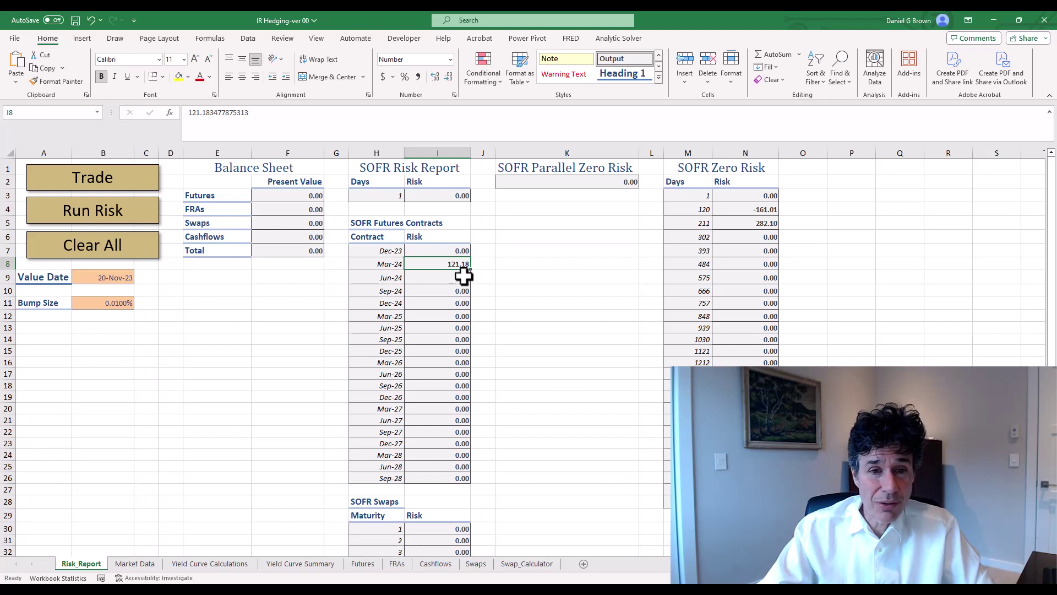
pyautogui.click(142, 184)
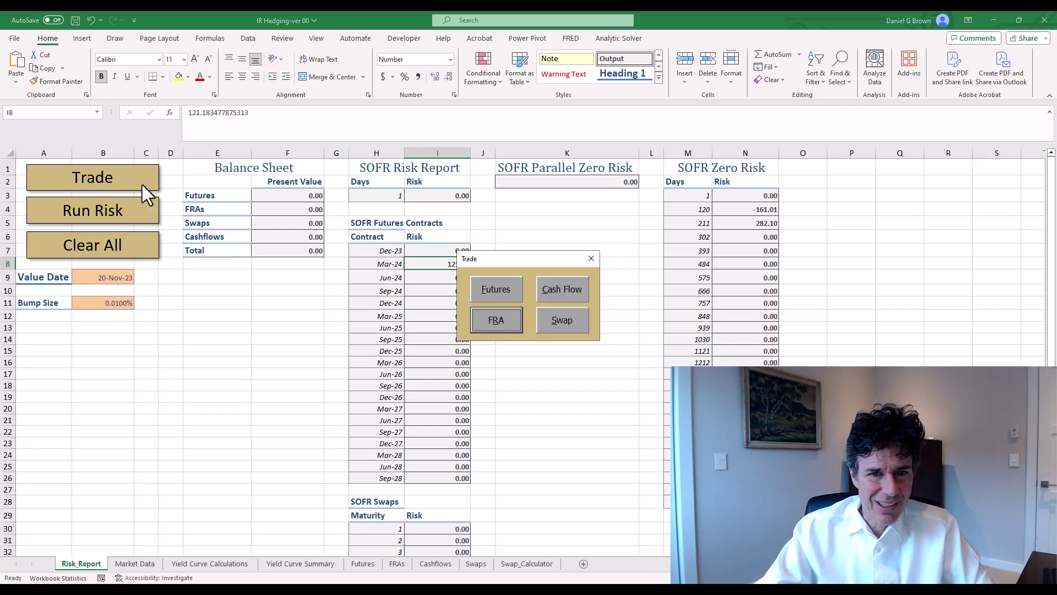
pyautogui.click(479, 291)
pyautogui.click(482, 191)
pyautogui.press('BackSpace')
pyautogui.write('5')
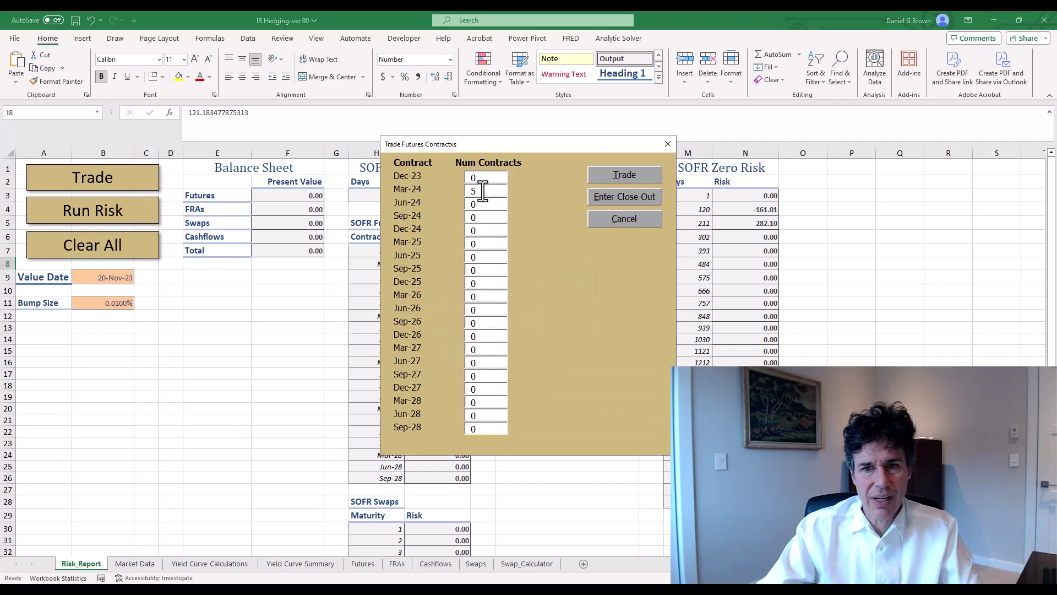
pyautogui.click(642, 174)
# Step: Rerun the risk calculation for the position hedged with 5 contracts, and again with all trades cleared
pyautogui.click(104, 211)
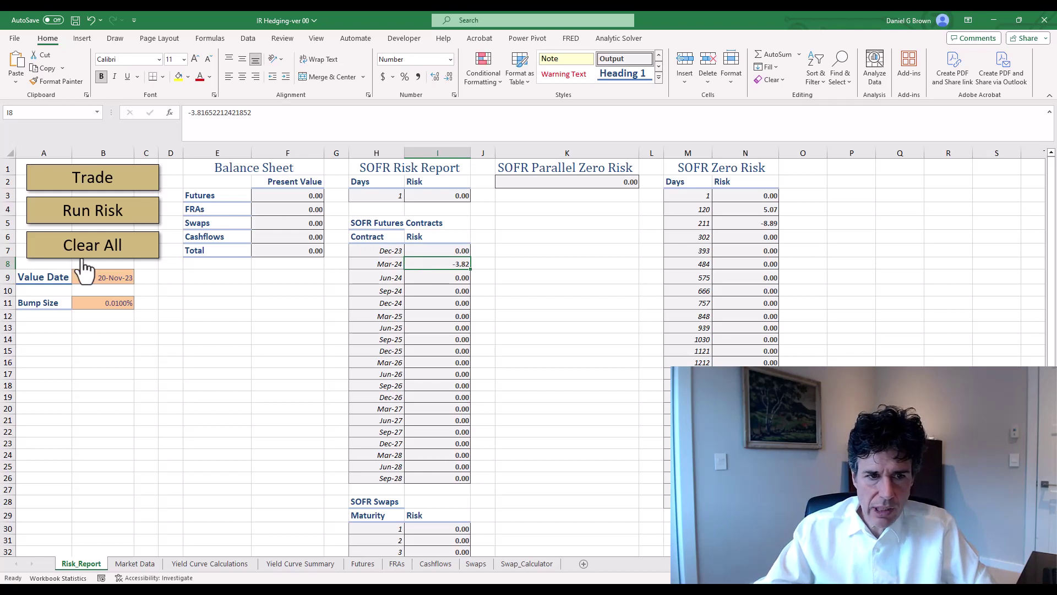
pyautogui.click(107, 210)
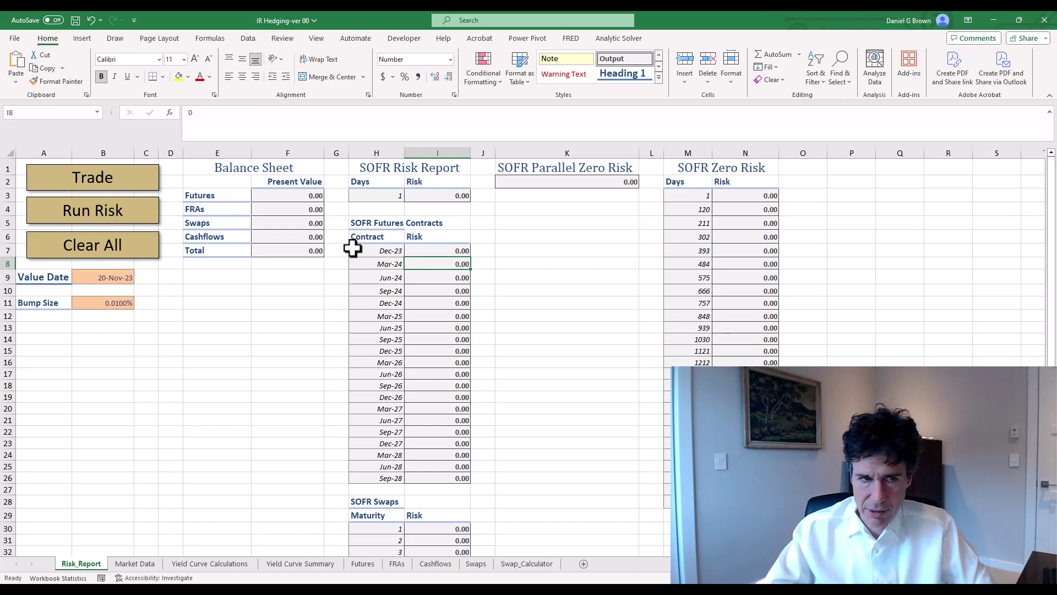
# Step: Start a new forward rate agreement trade with a notional of -10,000,000
pyautogui.click(150, 191)
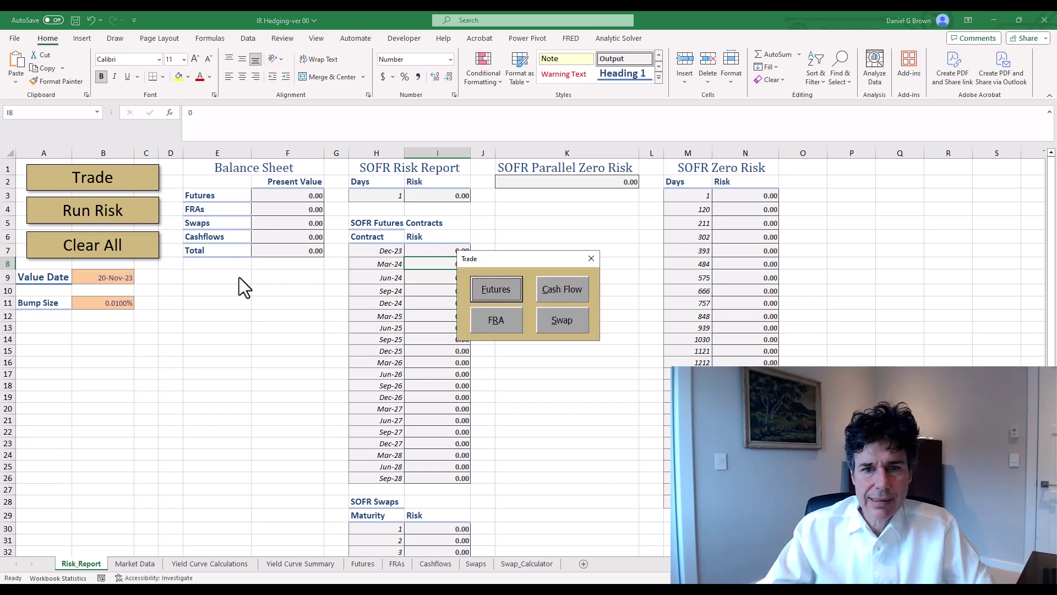
pyautogui.click(493, 321)
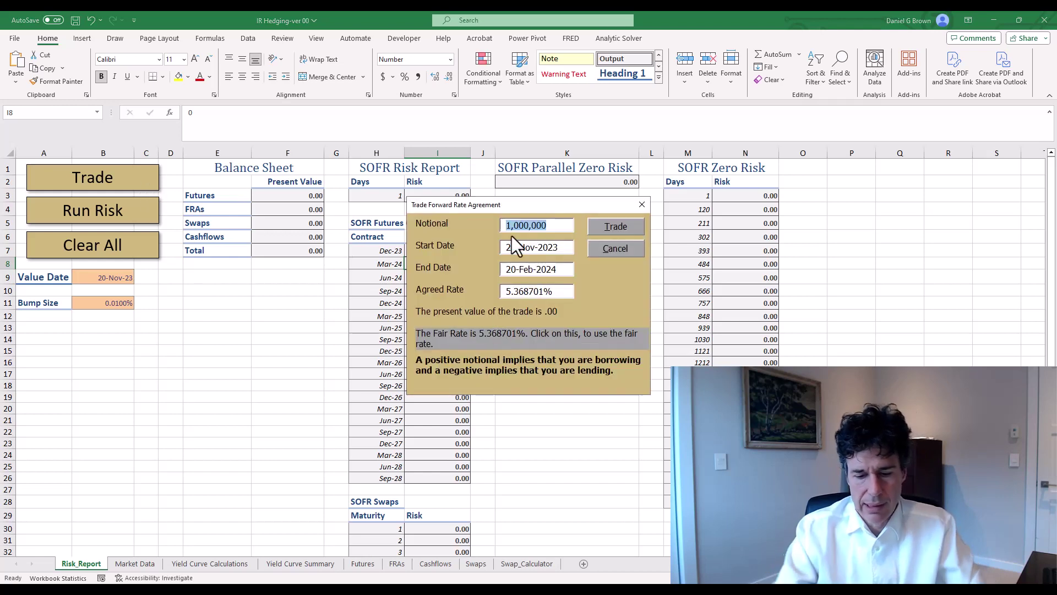
pyautogui.write('-1')
pyautogui.write('0,000,000')
pyautogui.press('Tab')
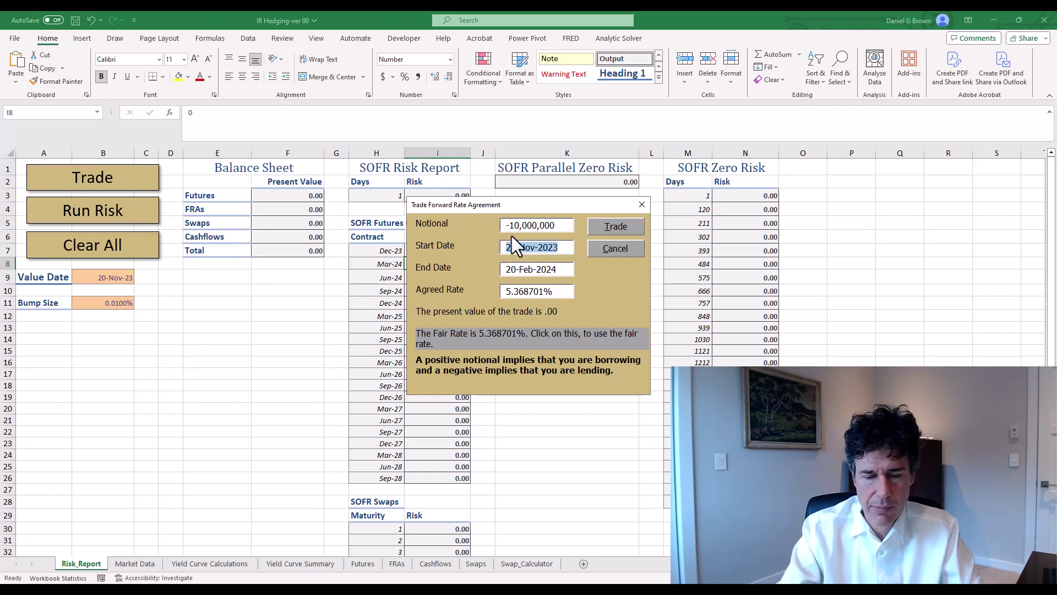
# Step: Set the FRA's dates to 20-Mar-2024 and 18-Sep-2024 and trade it at the fair rate of 5.164404%
pyautogui.write('2')
pyautogui.write('0-Mar')
pyautogui.write('-2024')
pyautogui.press('Tab')
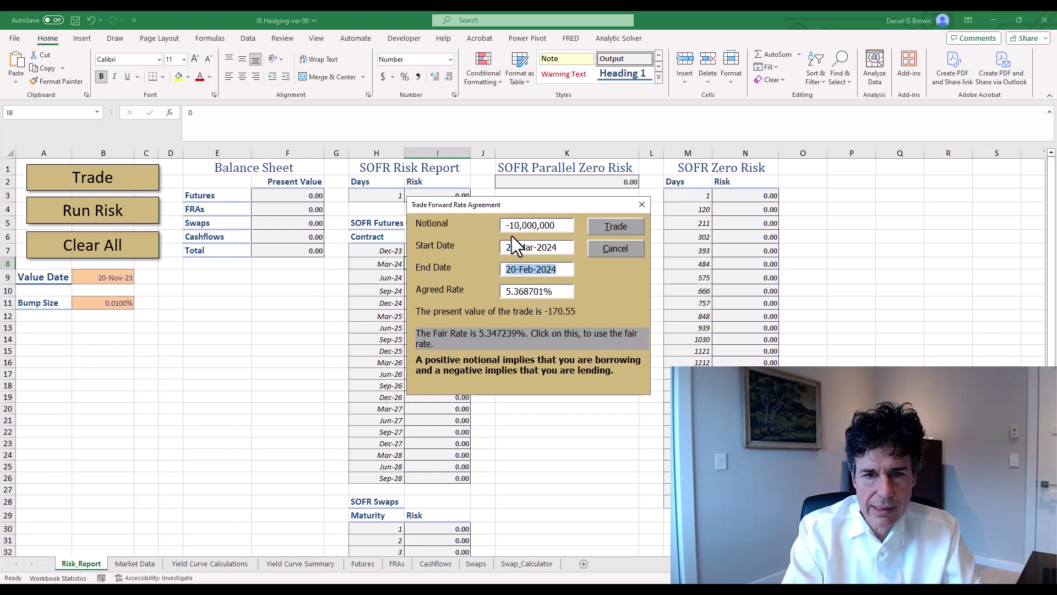
pyautogui.write('18-Sep-2024')
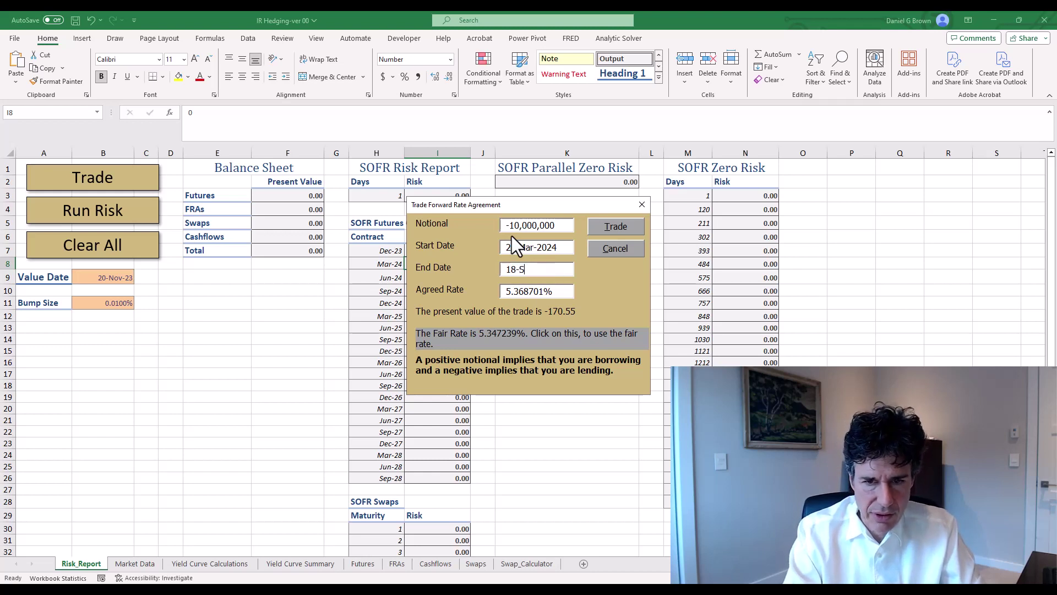
pyautogui.press('Tab')
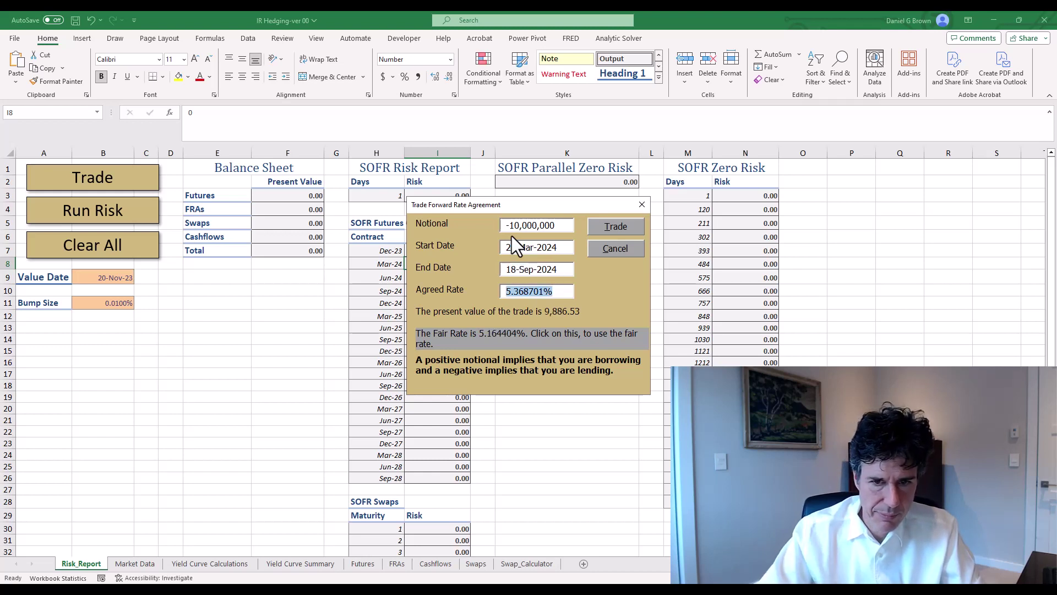
pyautogui.click(462, 333)
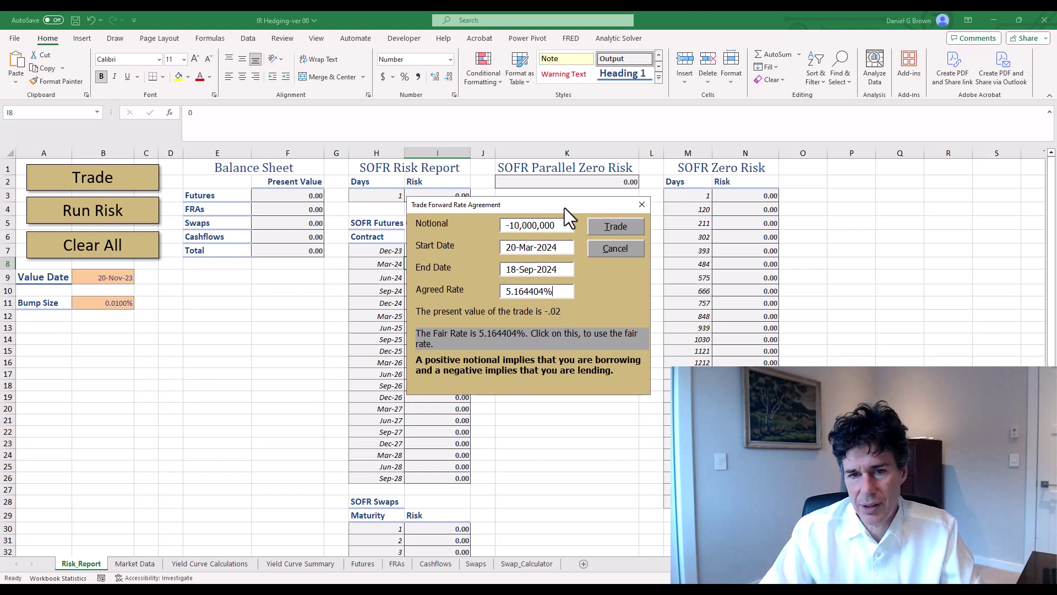
pyautogui.click(629, 227)
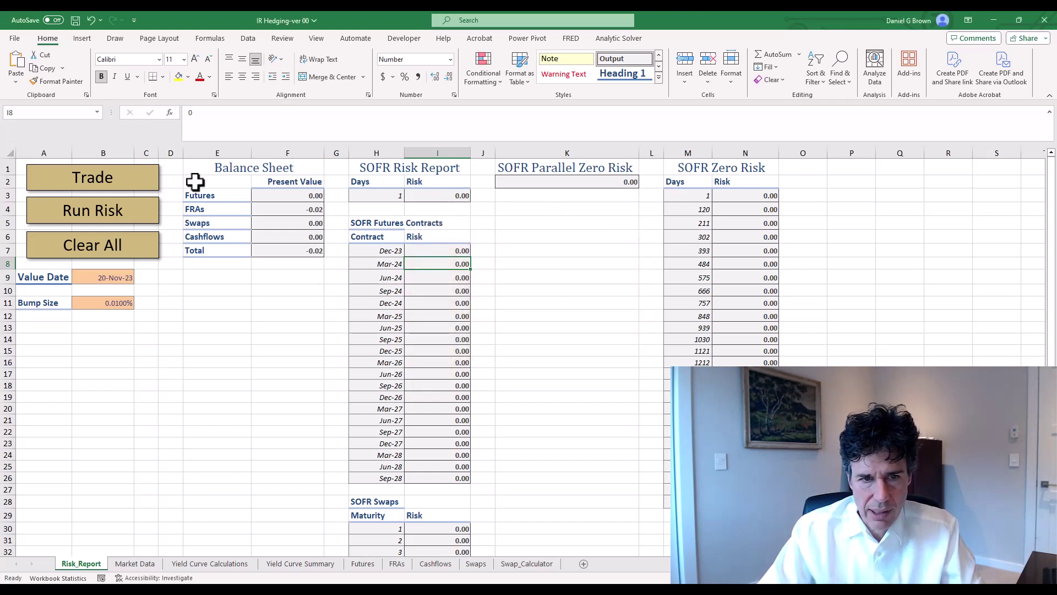
# Step: Calculate the number of days between the FRA's start and end dates in cell C7 of the FRAs sheet
pyautogui.click(288, 375)
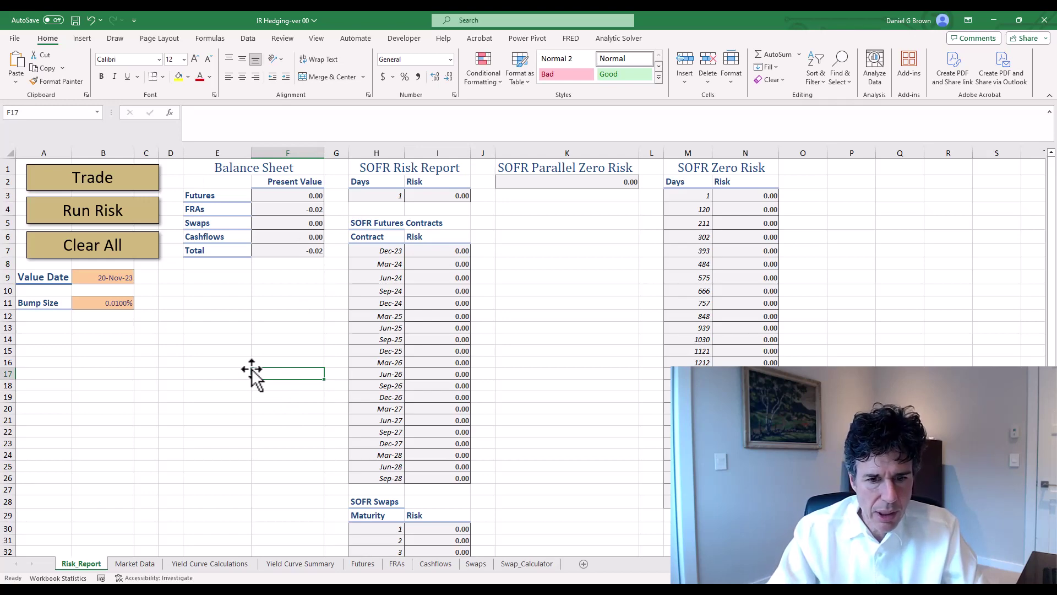
pyautogui.hotkey('ctrl', 'pagedown')
pyautogui.hotkey('ctrl', 'pagedown')
pyautogui.hotkey('ctrl', 'pagedown')
pyautogui.hotkey('ctrl', 'pagedown')
pyautogui.hotkey('ctrl', 'pagedown')
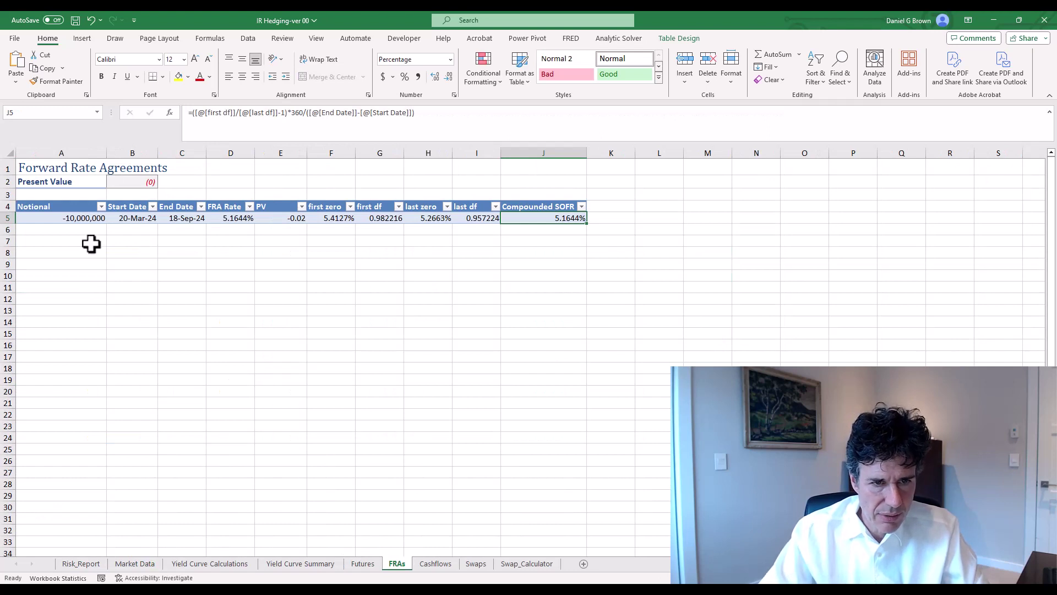
pyautogui.click(196, 242)
pyautogui.write('=')
pyautogui.press('Up')
pyautogui.press('Up')
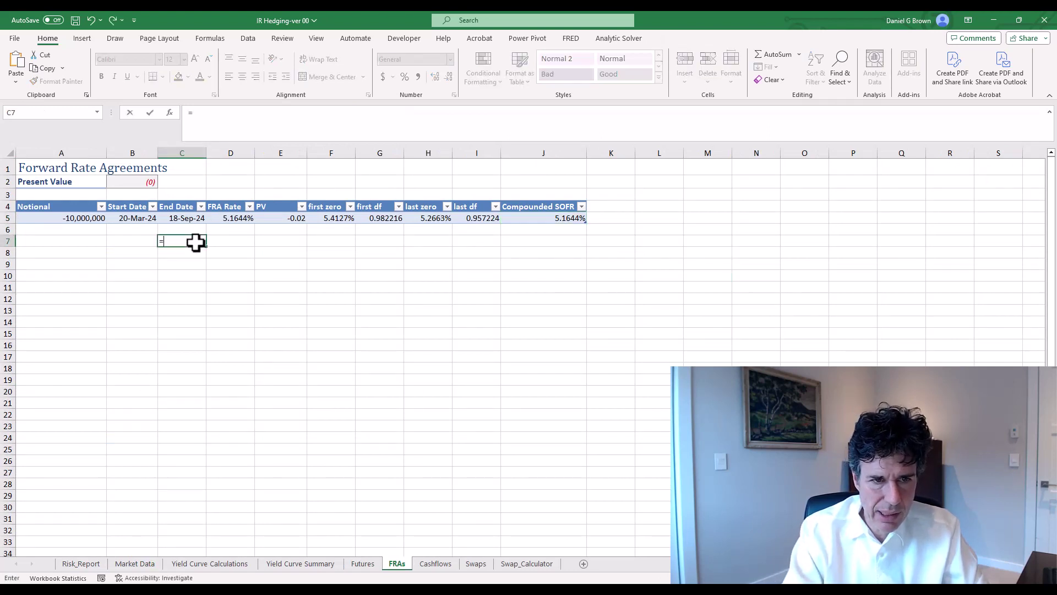
pyautogui.write('-')
pyautogui.press('Left')
pyautogui.press('Up')
pyautogui.press('Up')
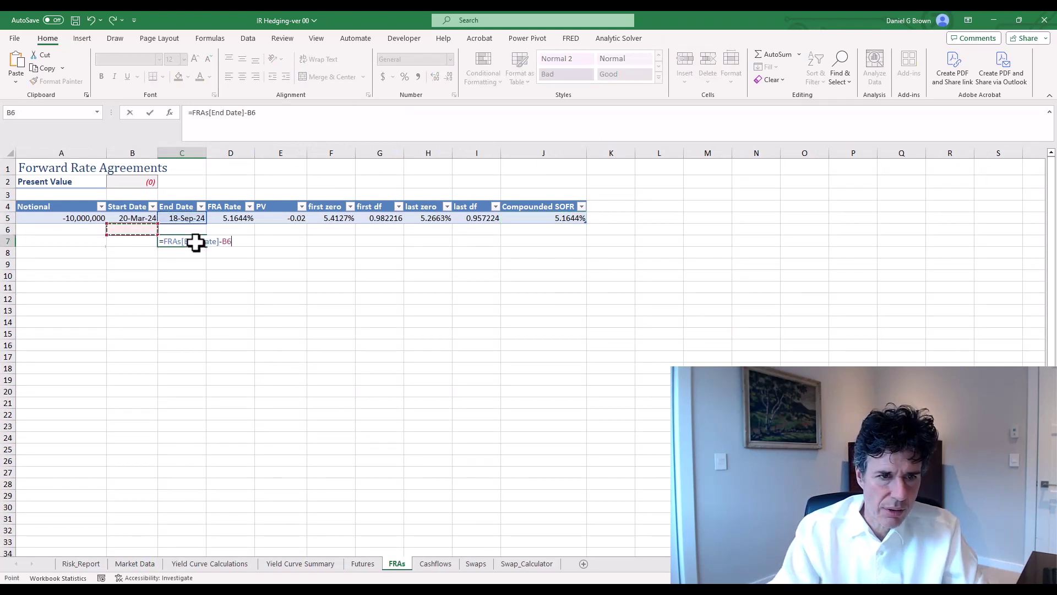
pyautogui.press('Return')
# Step: Clear the day-count formula from cell C7 and return to the Risk_Report sheet
pyautogui.click(198, 239)
pyautogui.press('Delete')
pyautogui.hotkey('ctrl', 'pageup')
pyautogui.hotkey('ctrl', 'pageup')
pyautogui.hotkey('ctrl', 'pageup')
pyautogui.hotkey('ctrl', 'pageup')
pyautogui.hotkey('ctrl', 'pageup')
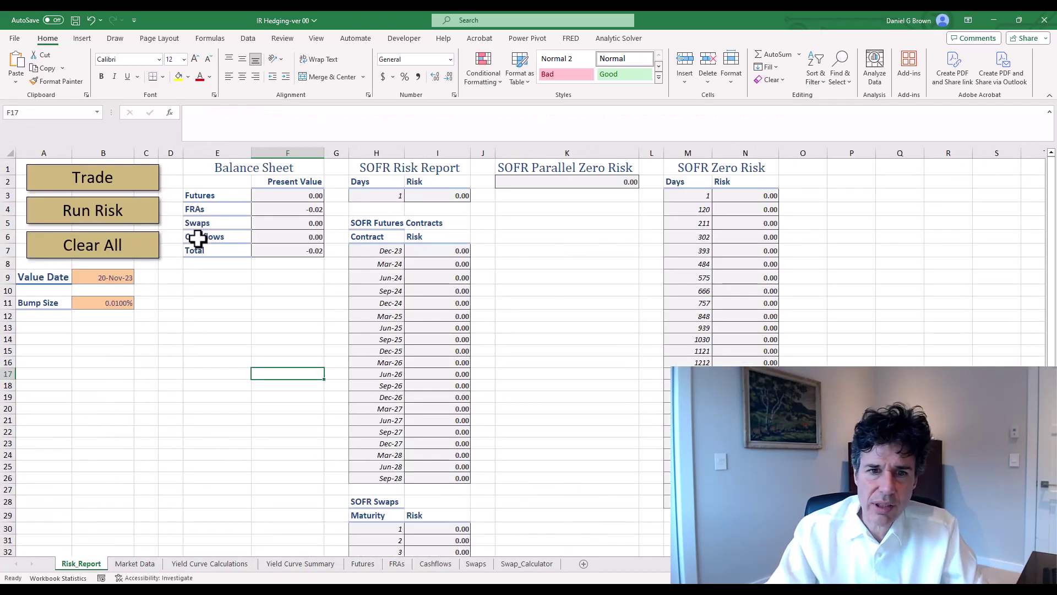
# Step: Run the risk calculation for the FRA and examine its Mar-24 and Jun-24 SOFR futures risk
pyautogui.click(108, 211)
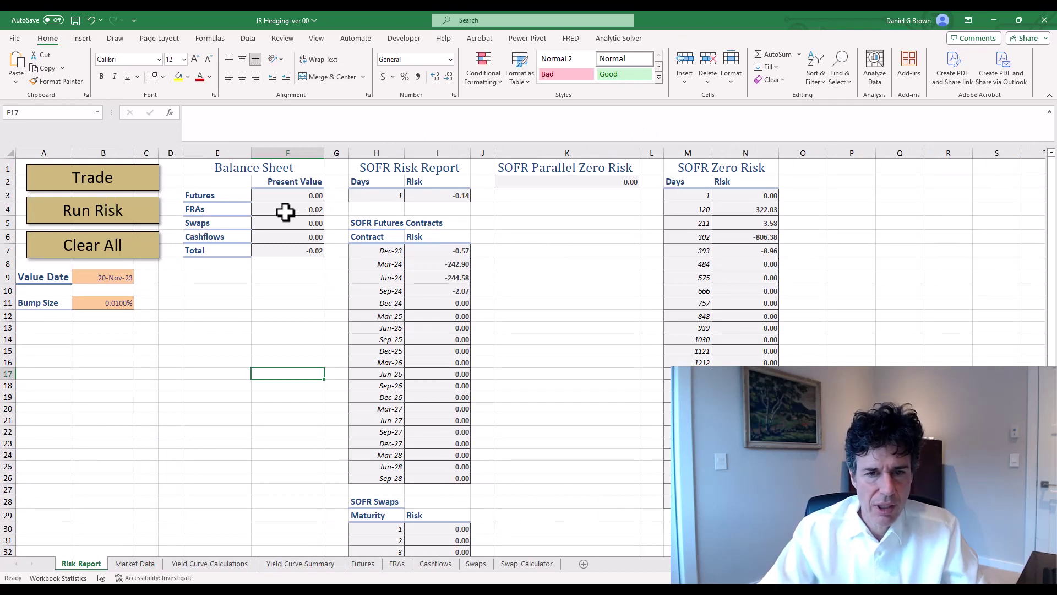
pyautogui.click(444, 275)
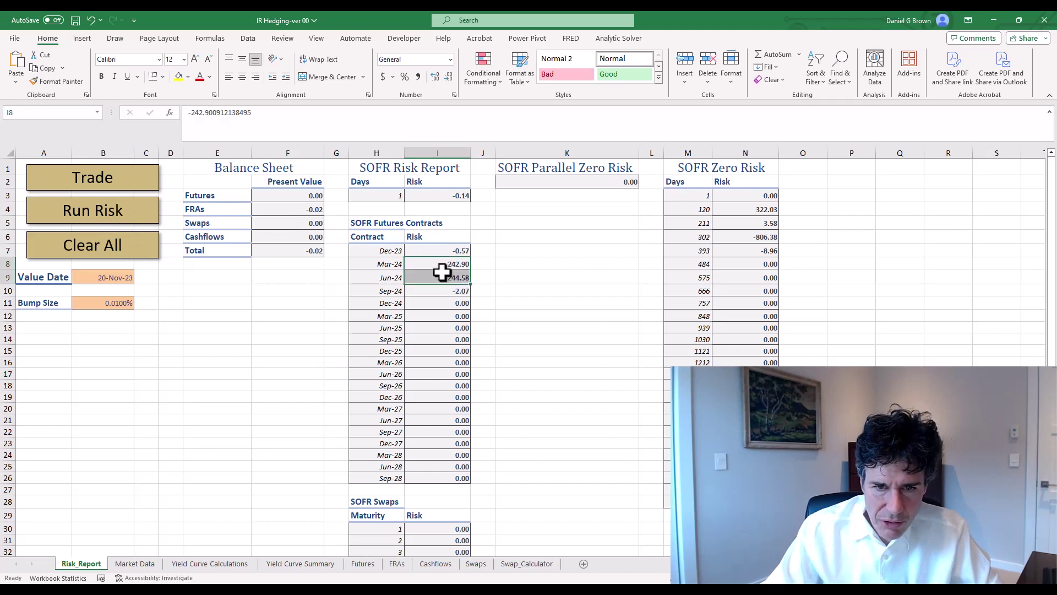
pyautogui.click(447, 287)
pyautogui.moveTo(439, 266); pyautogui.dragTo(439, 273)
pyautogui.click(382, 277)
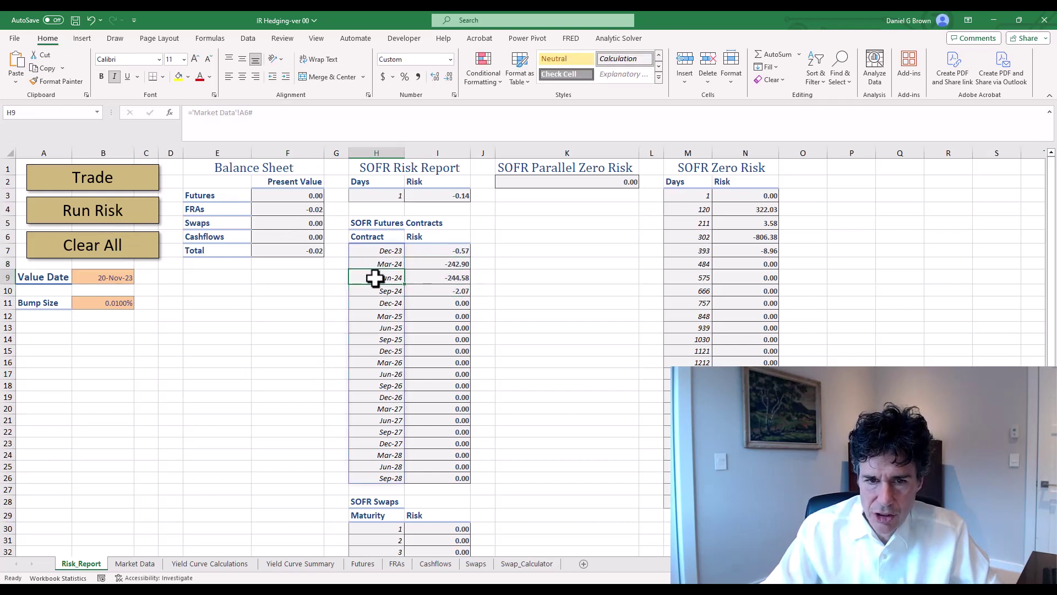
pyautogui.click(444, 263)
pyautogui.moveTo(431, 277); pyautogui.dragTo(428, 266)
pyautogui.click(429, 267)
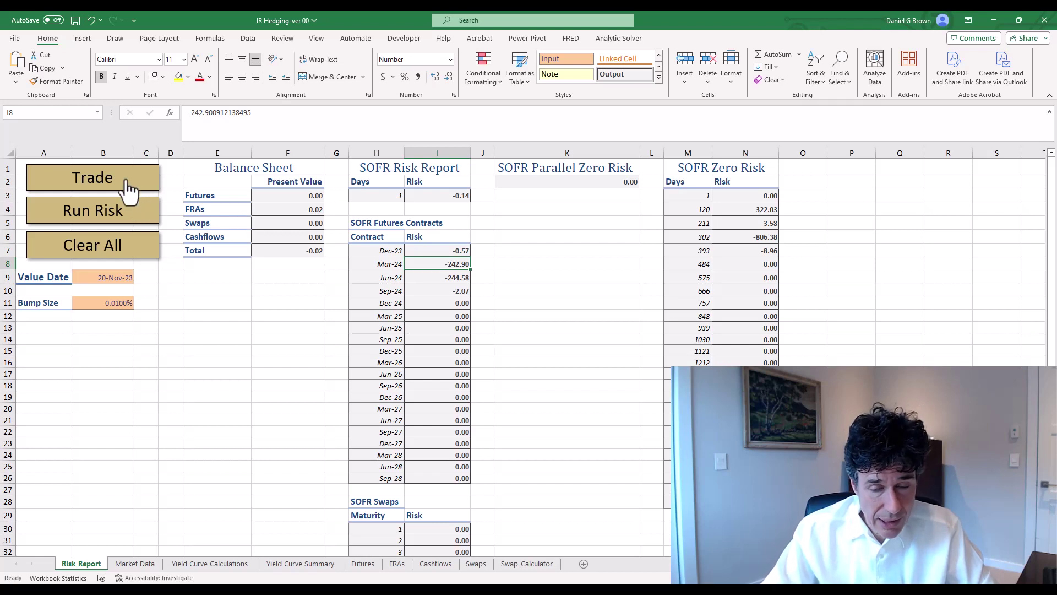
pyautogui.click(386, 268)
pyautogui.click(424, 276)
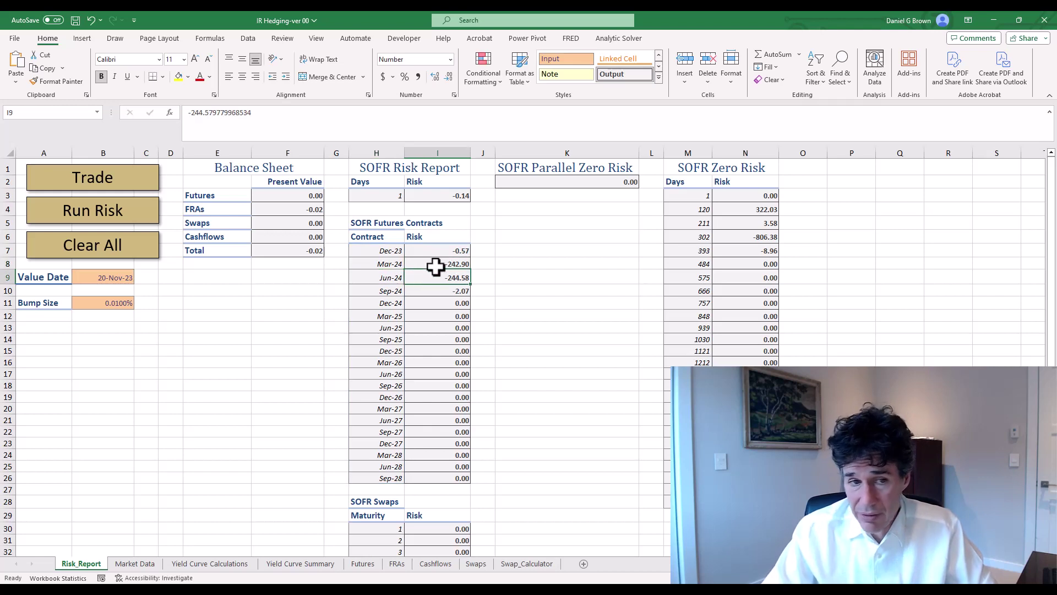
# Step: Hedge the FRA by selling the same number of Mar-24 and Jun-24 SOFR futures contracts to offset the risk in both
pyautogui.click(134, 193)
pyautogui.click(494, 290)
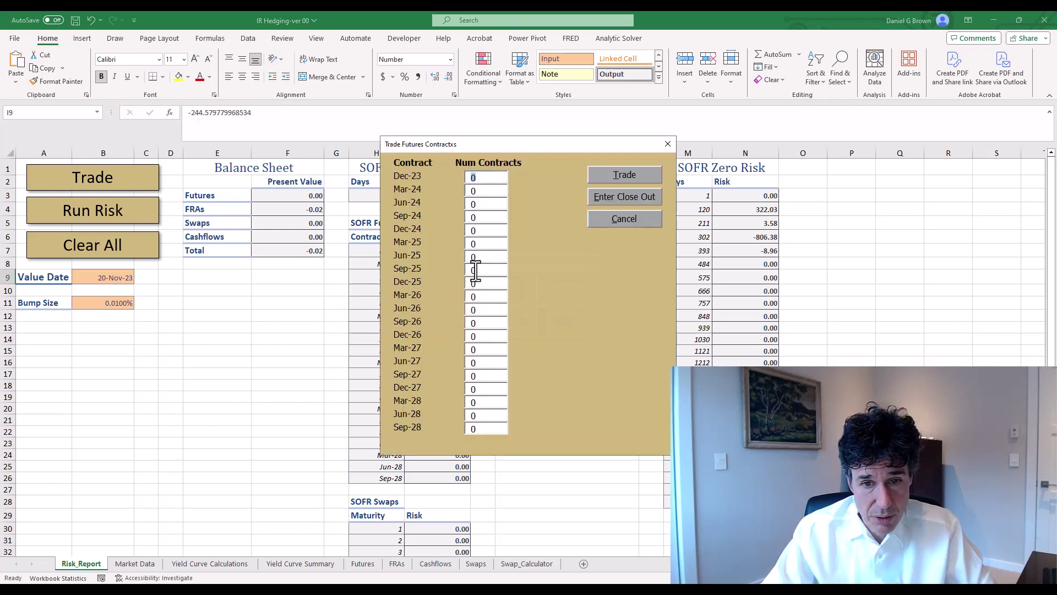
pyautogui.click(480, 192)
pyautogui.press('BackSpace')
pyautogui.write('-1')
pyautogui.press('Tab')
pyautogui.write('-1')
pyautogui.click(617, 174)
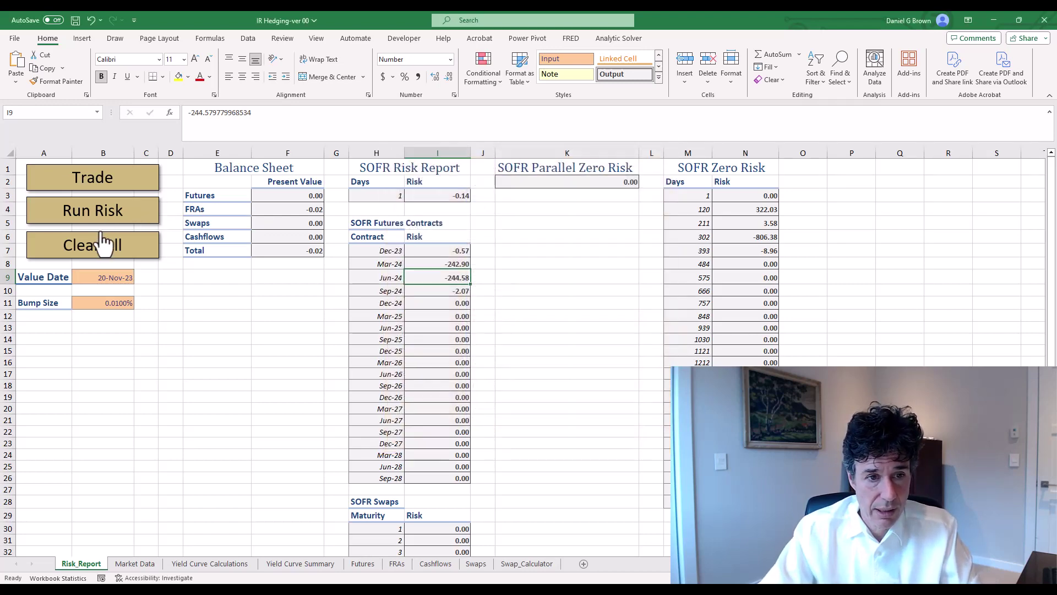
# Step: Rerun the risk calculation for the hedged position and review the remaining SOFR futures risk from Dec-23 to Dec-24
pyautogui.click(108, 209)
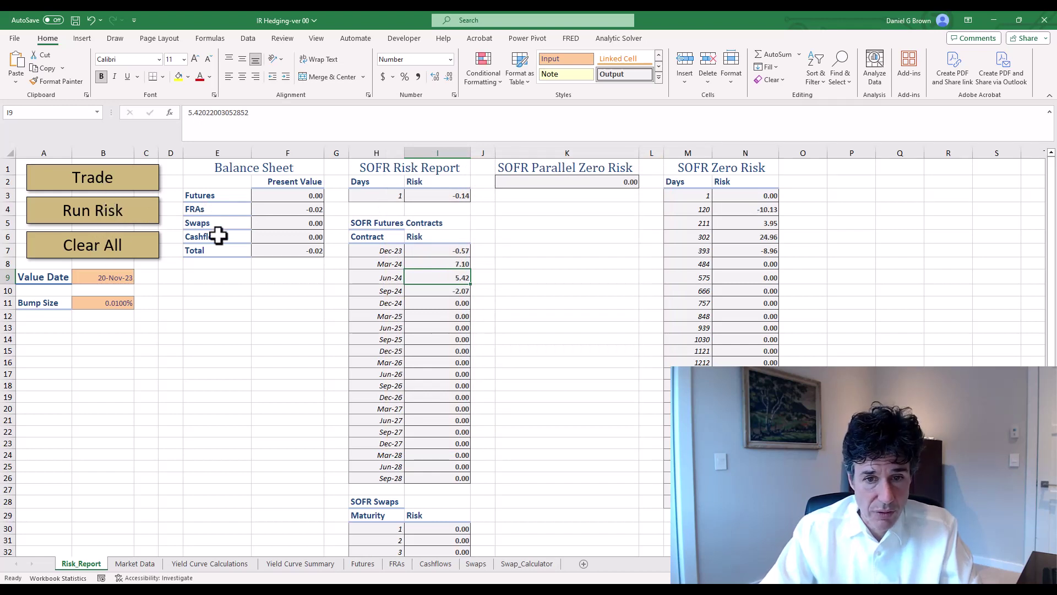
pyautogui.moveTo(424, 251); pyautogui.dragTo(425, 292)
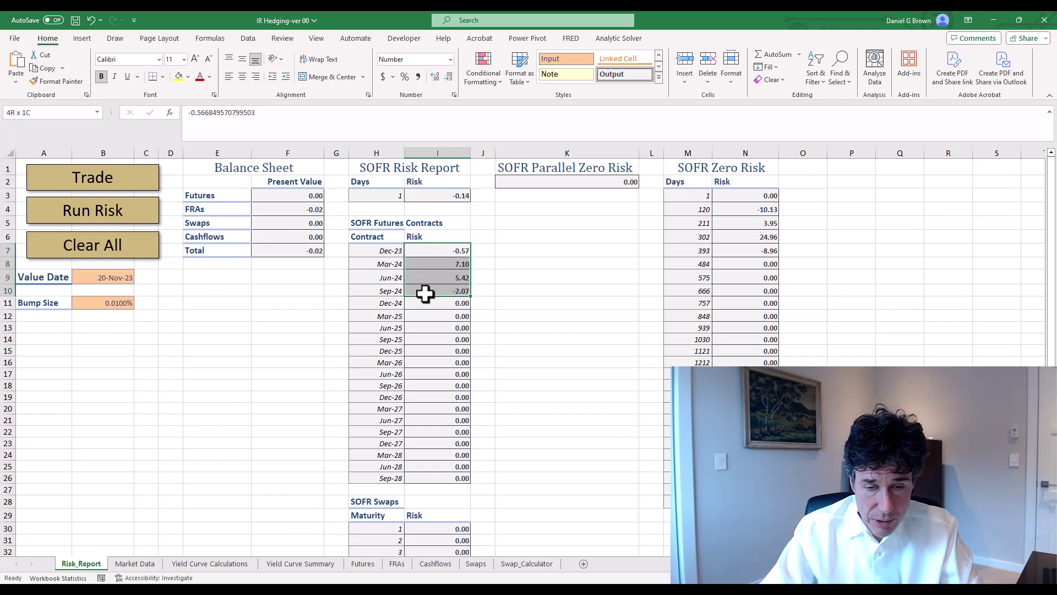
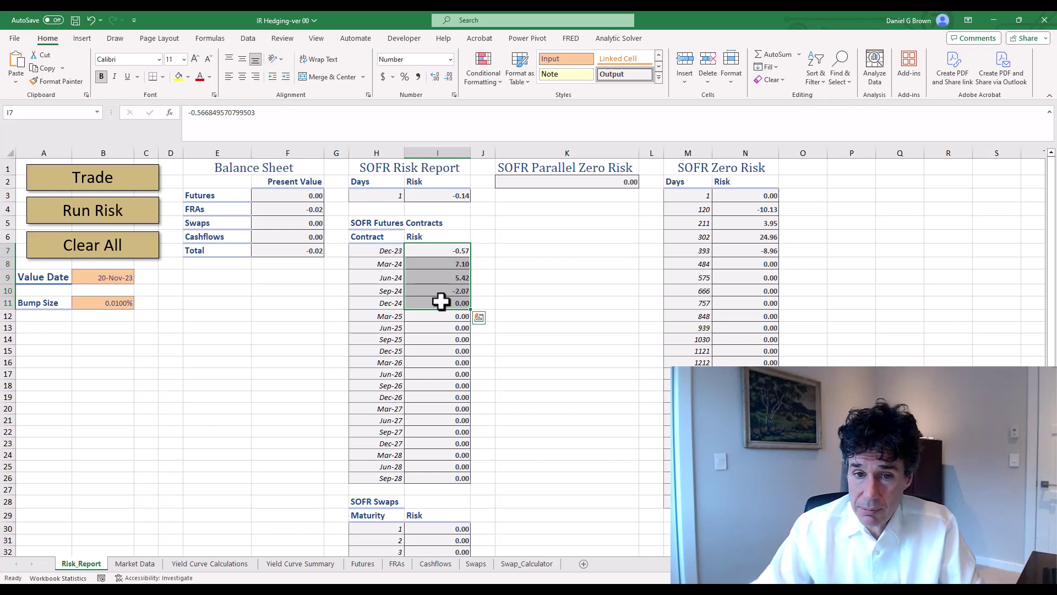
pyautogui.moveTo(443, 248); pyautogui.dragTo(440, 301)
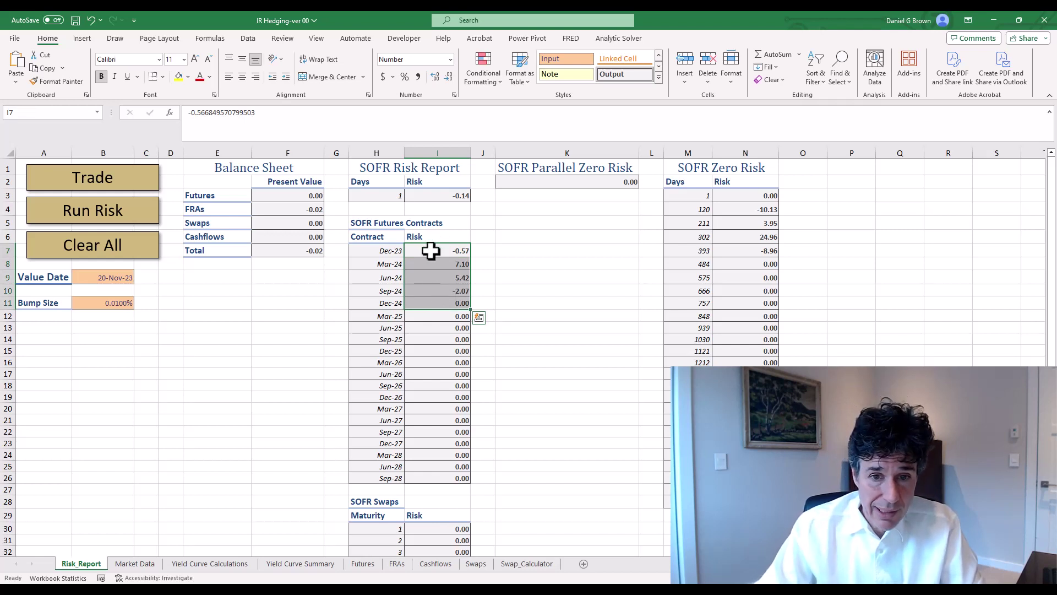
pyautogui.moveTo(431, 250); pyautogui.dragTo(432, 296)
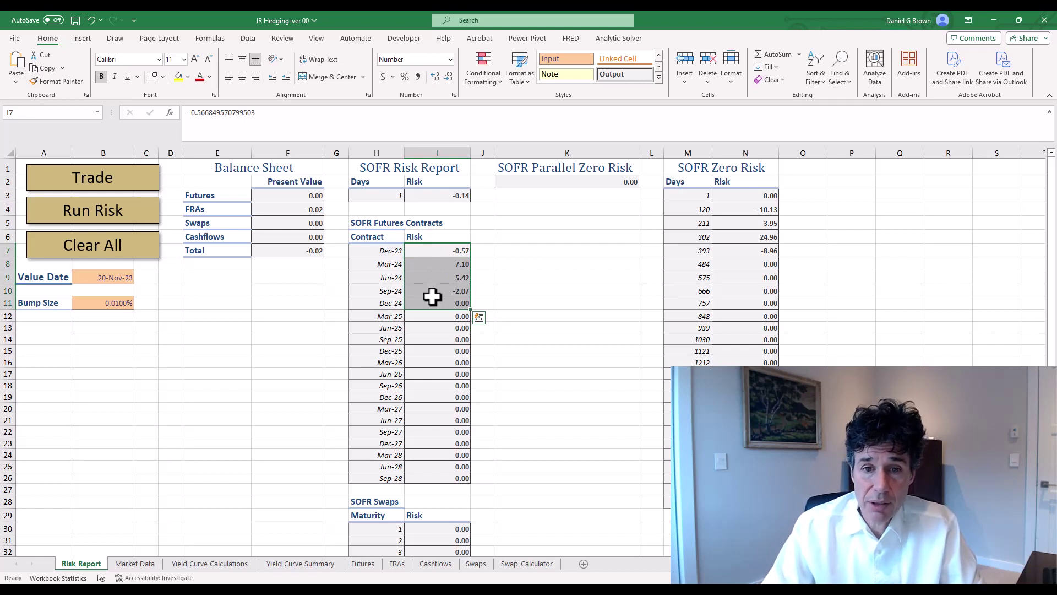
pyautogui.moveTo(460, 249); pyautogui.dragTo(449, 303)
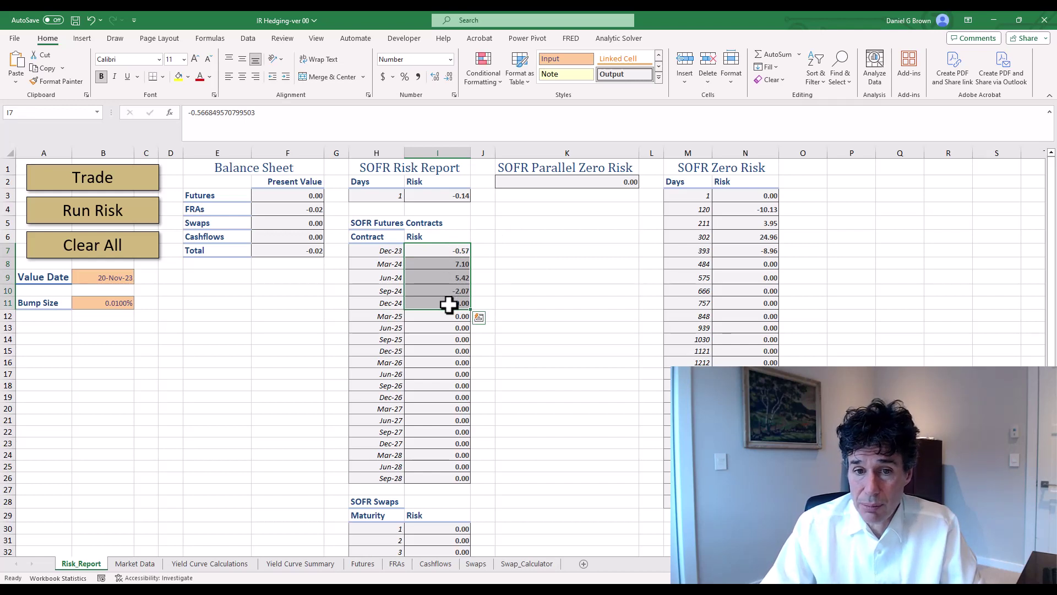